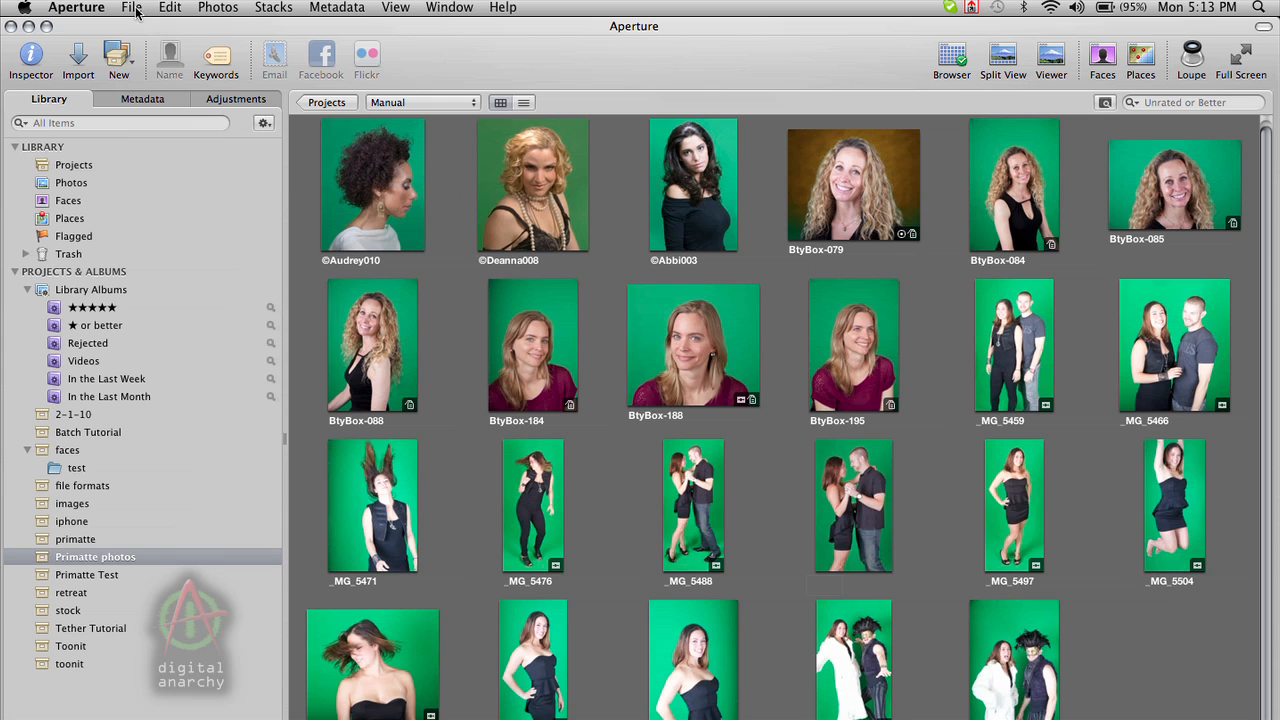
Start a tethered shooting session for the Primatte photos project using the current settings, and stop it.
click(134, 10)
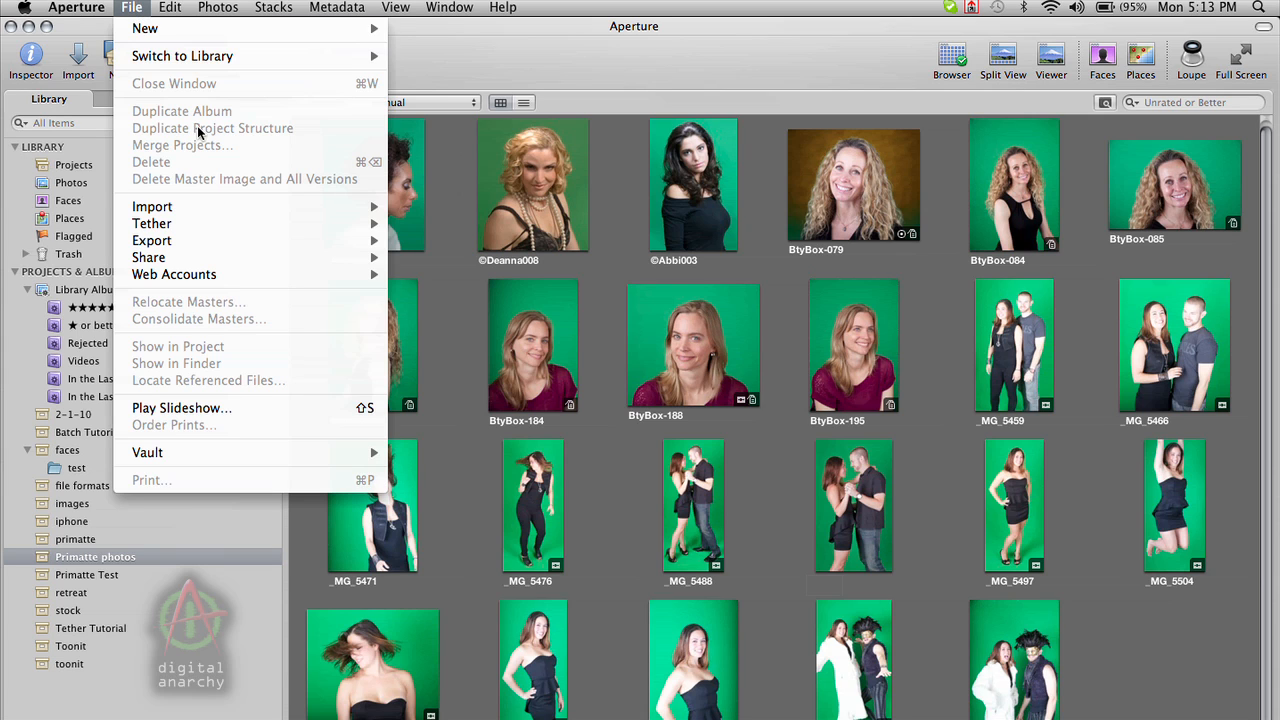
mouse_move(263, 220)
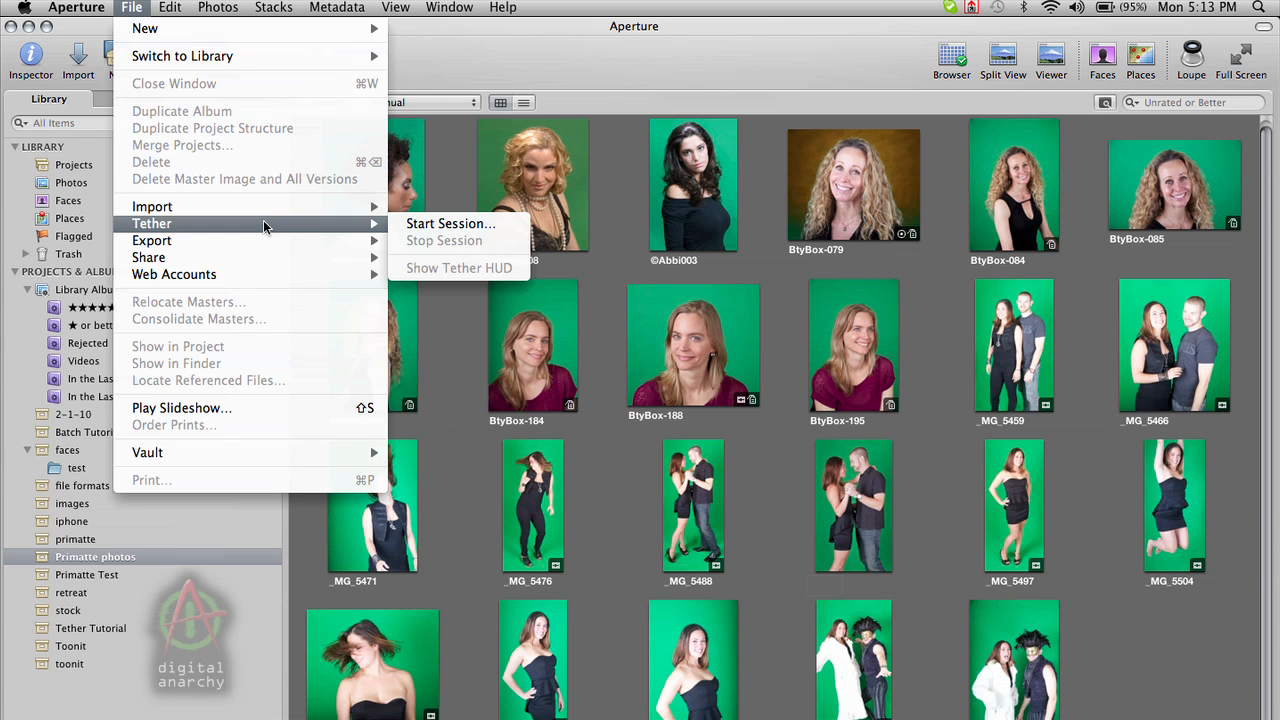
click(478, 226)
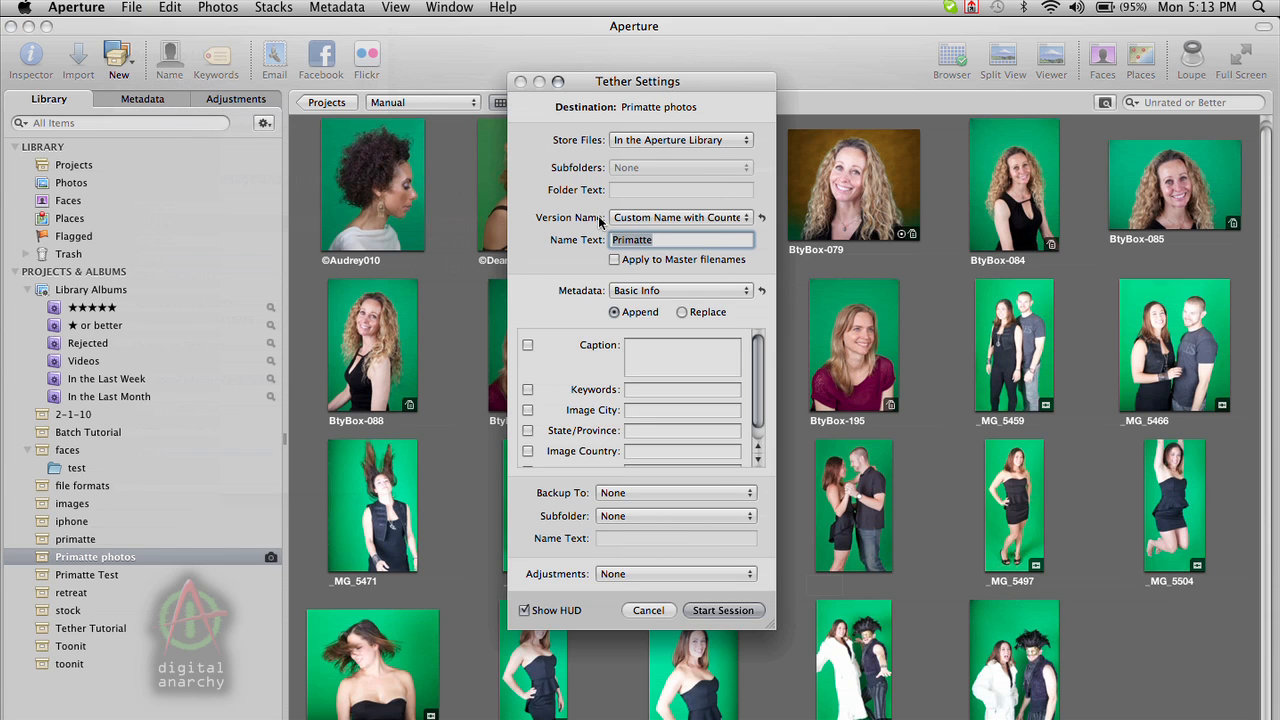
click(724, 611)
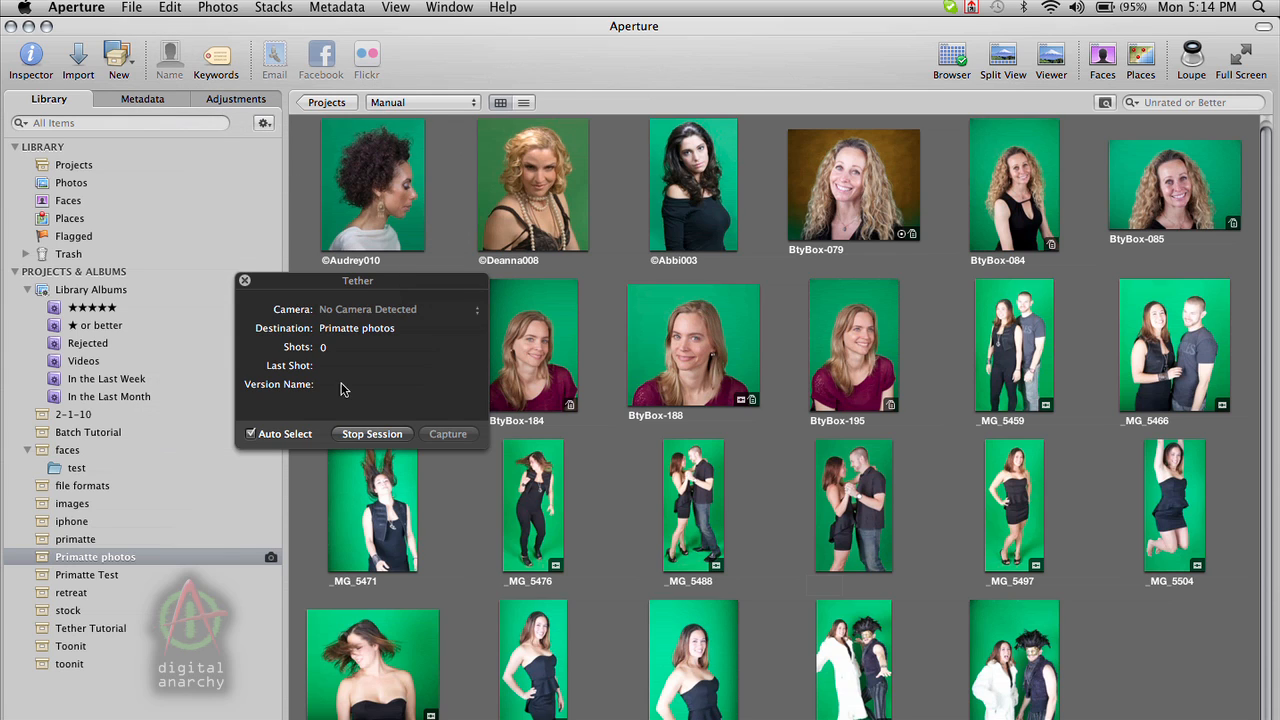
click(378, 434)
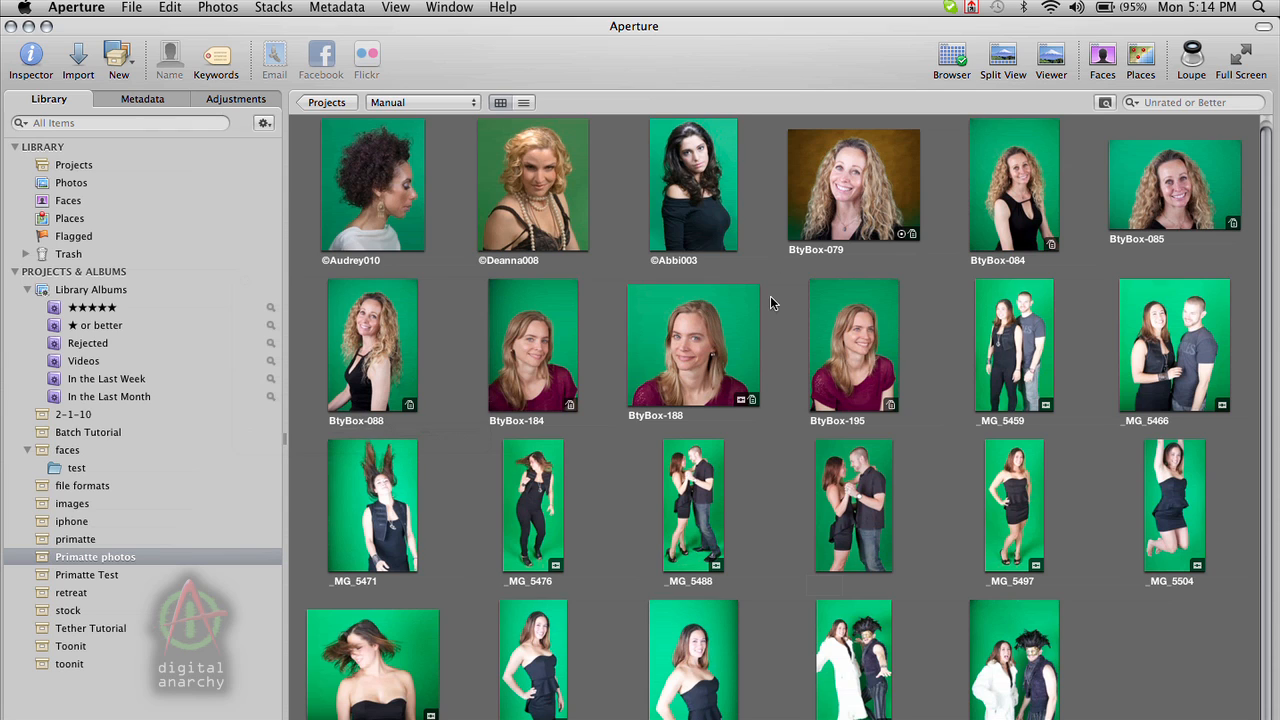
Open the green-screen photo of the woman in the strapless black dress in the Primatte plug-in and reset all its settings.
click(536, 628)
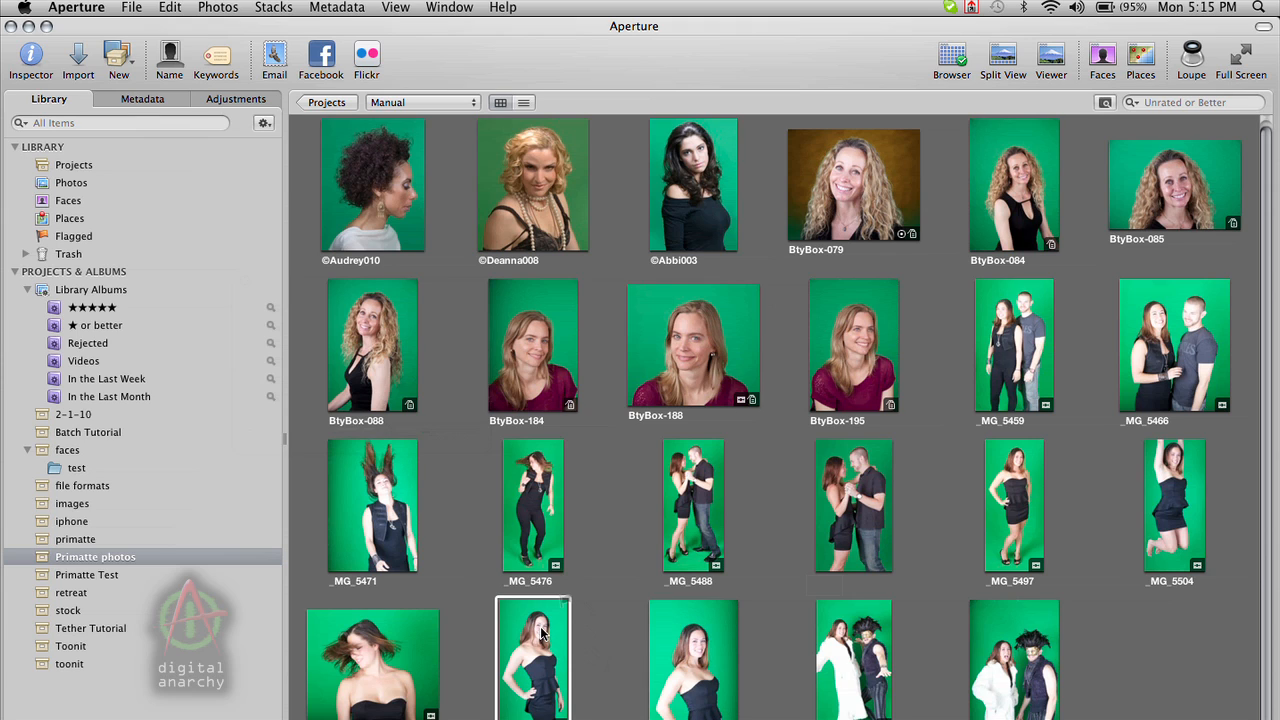
click(218, 8)
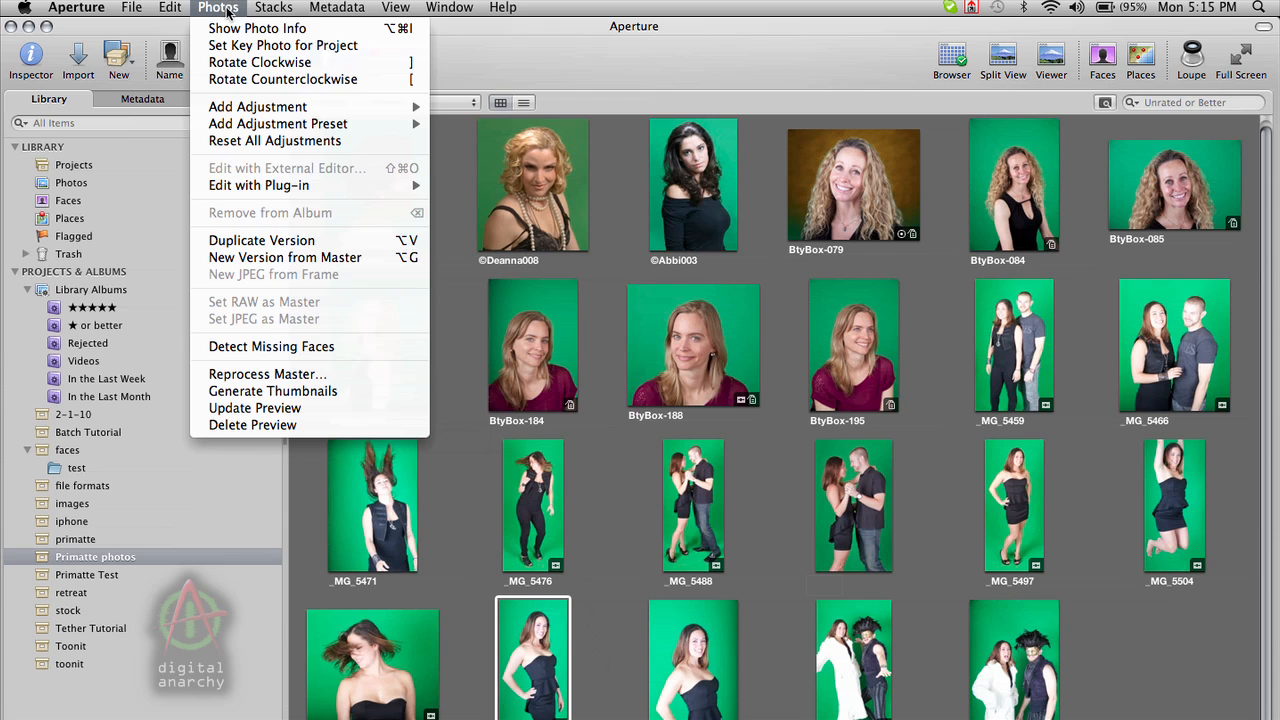
mouse_move(302, 190)
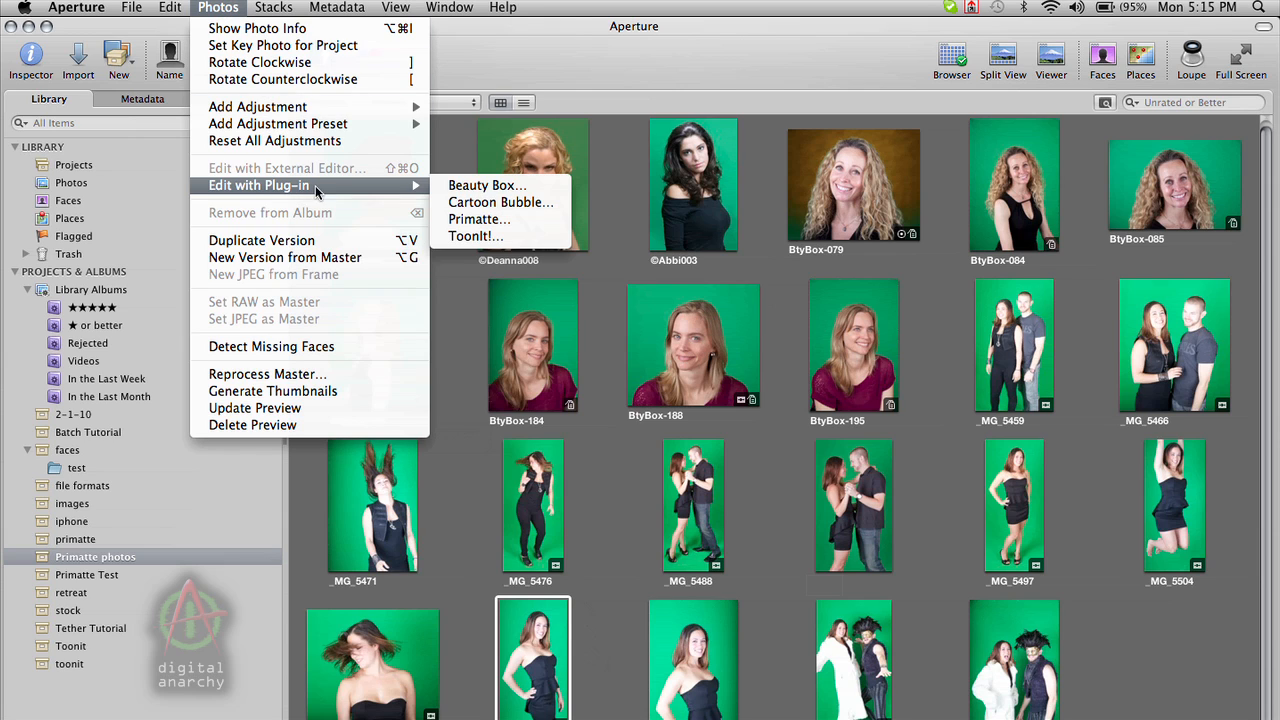
click(491, 222)
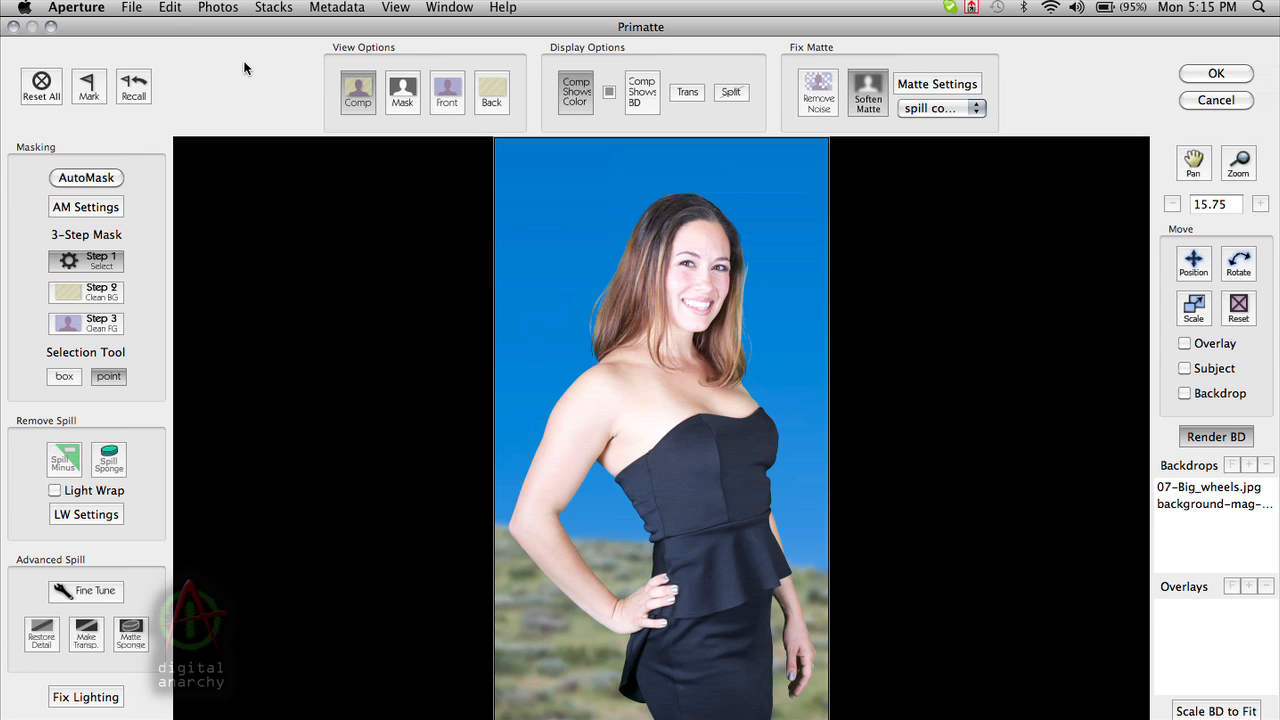
click(41, 86)
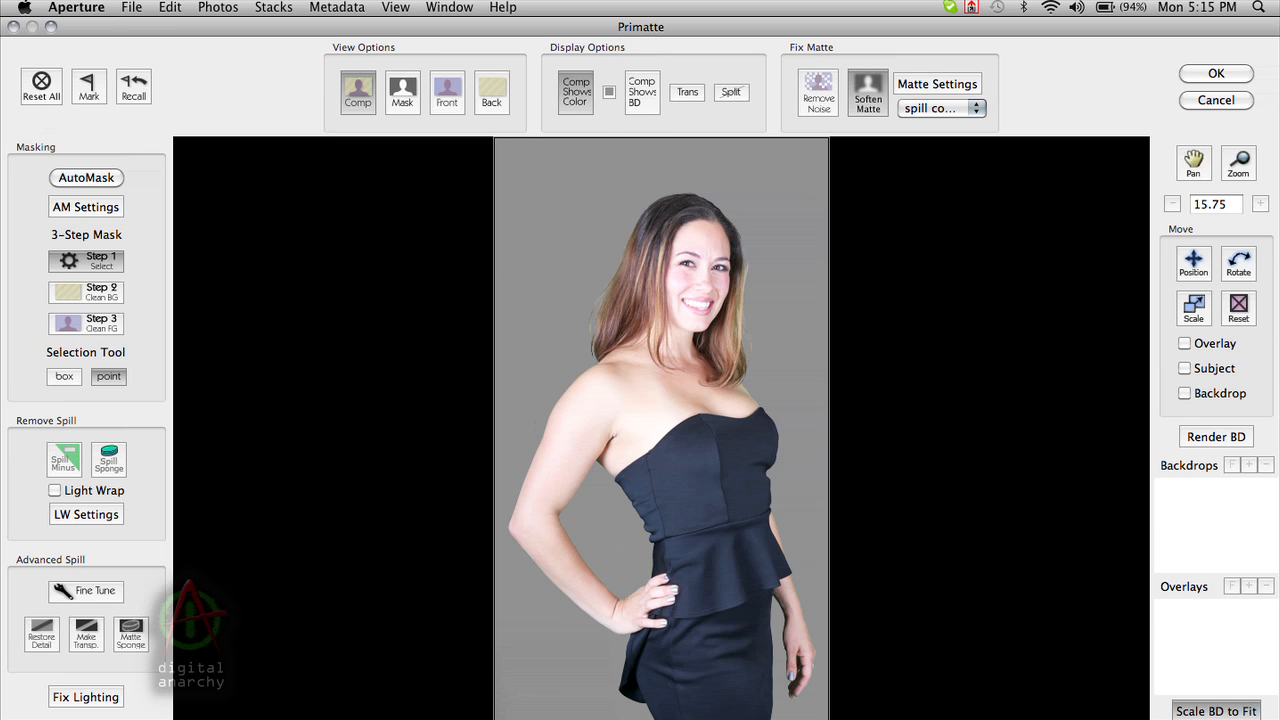
Add background-maggie.tif from the Tutorials f folder as a backdrop behind the subject.
drag(1272, 719, 1272, 673)
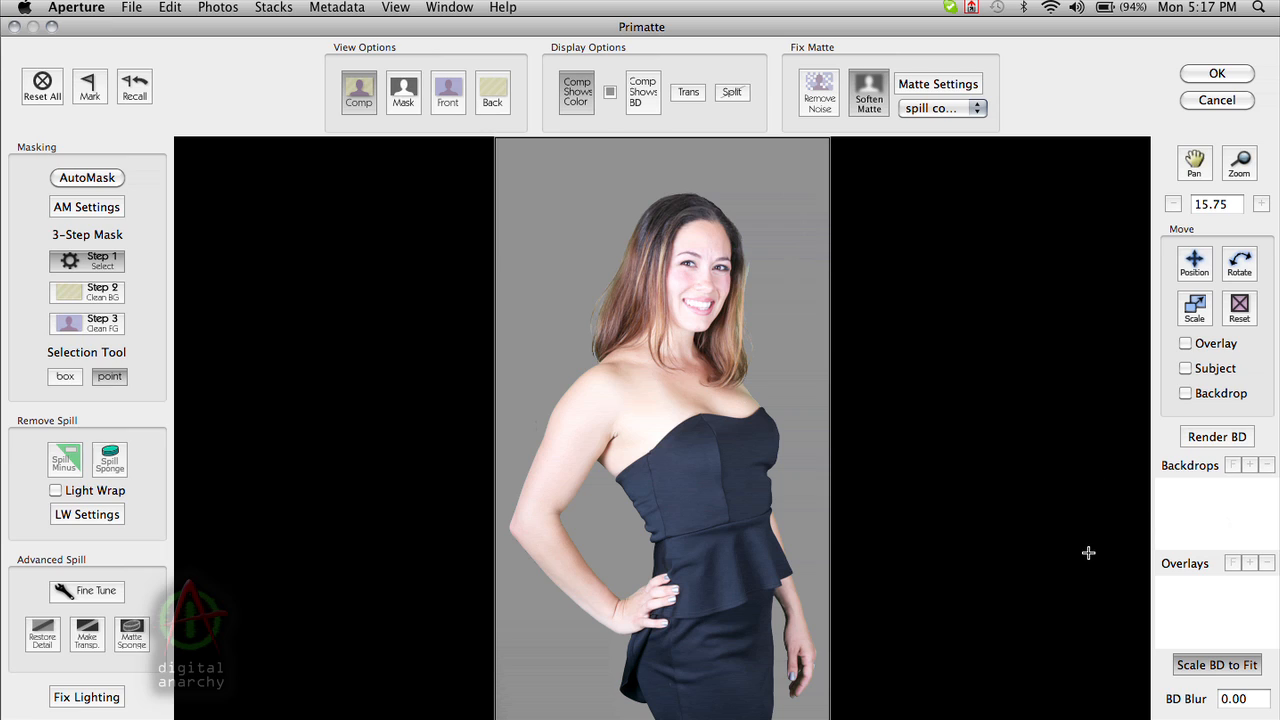
click(1250, 466)
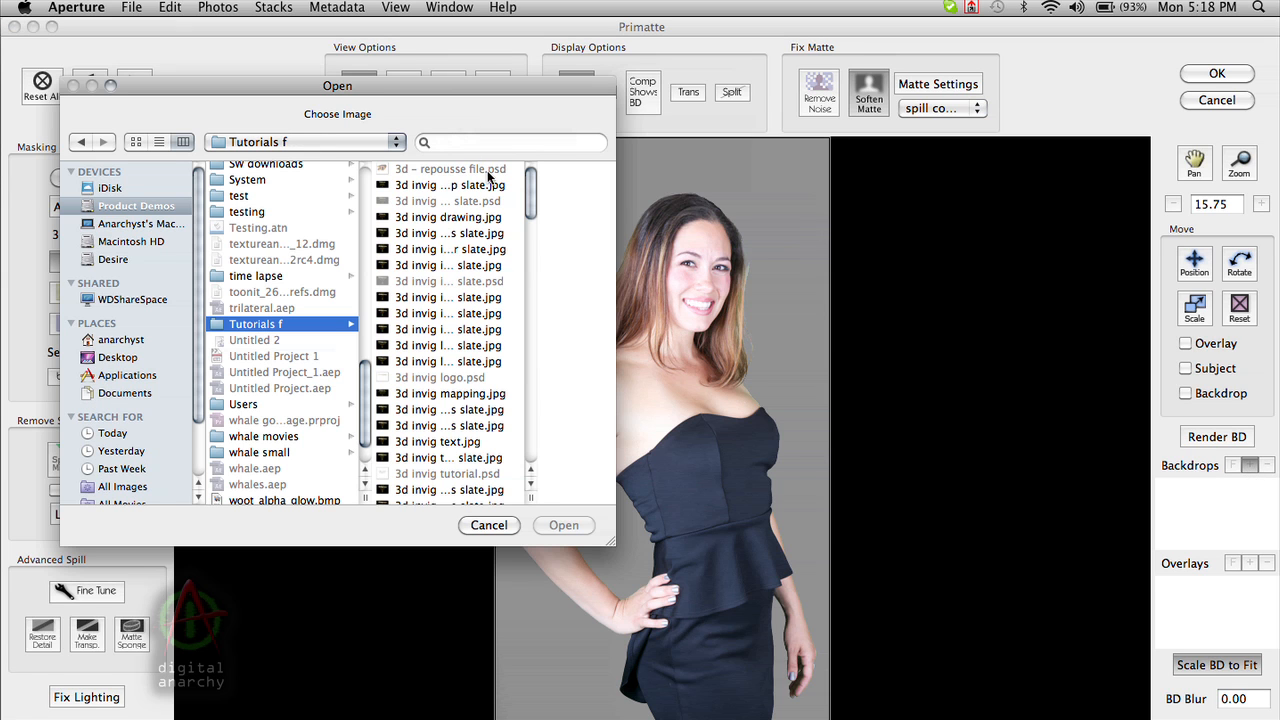
scroll(533, 205, down, 7)
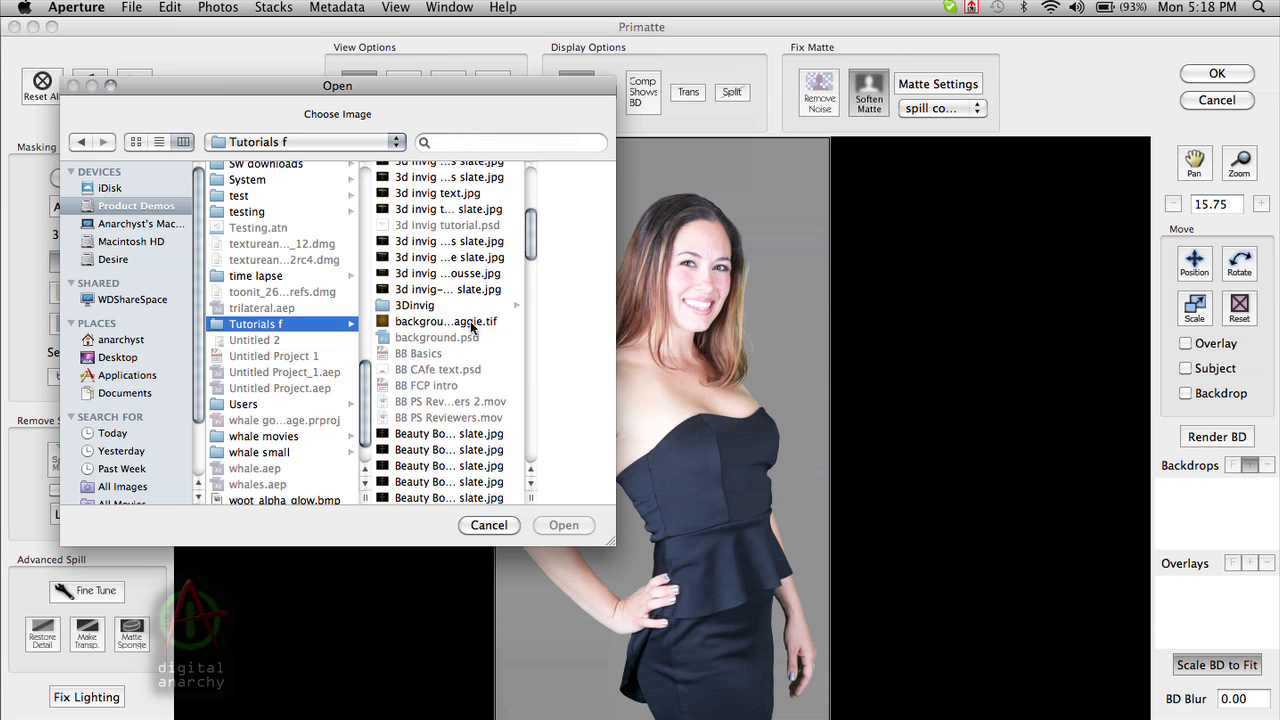
double_click(471, 322)
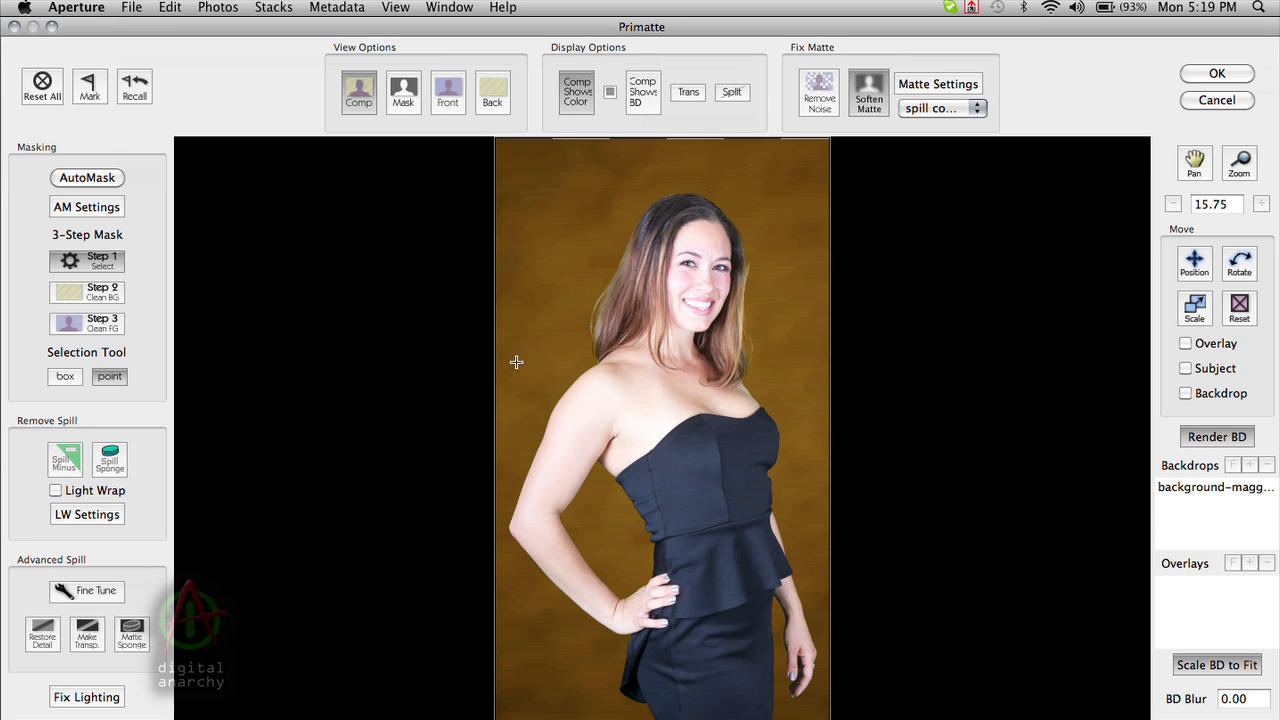
Add bg.jpg and grunge2-06.jpg from the Tutorials f folder as further backdrops.
click(1249, 465)
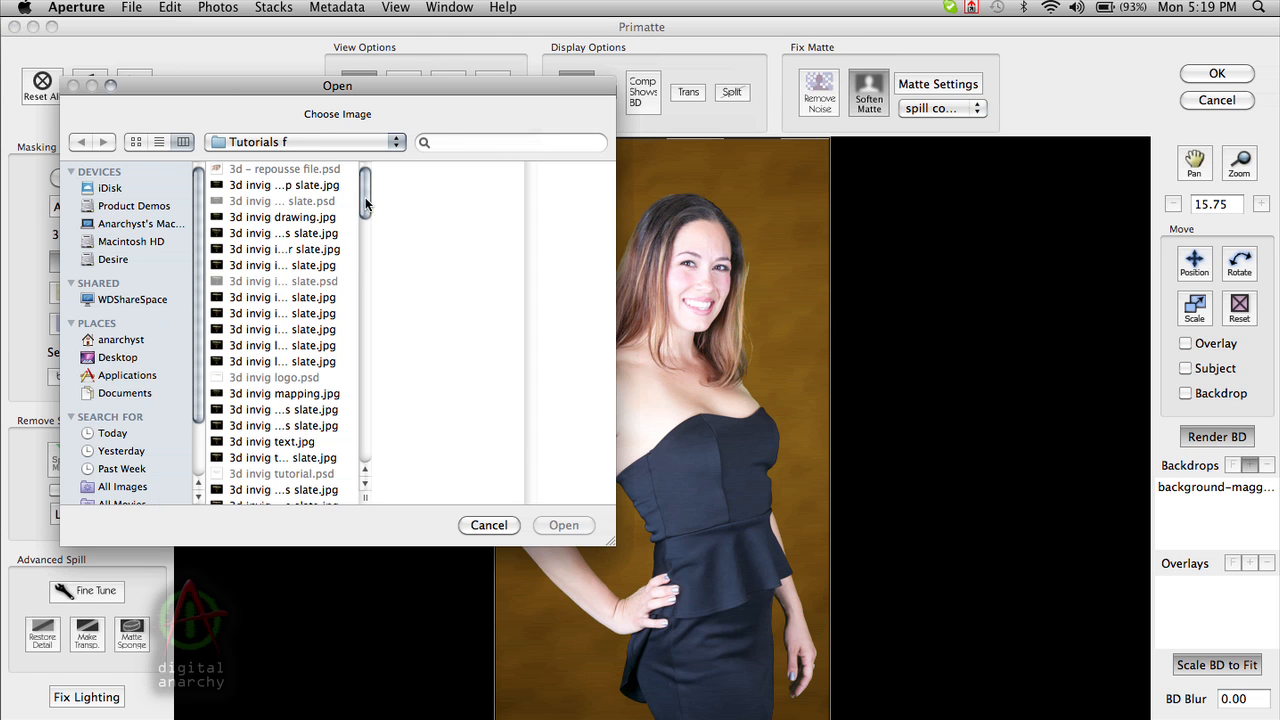
drag(366, 205, 360, 281)
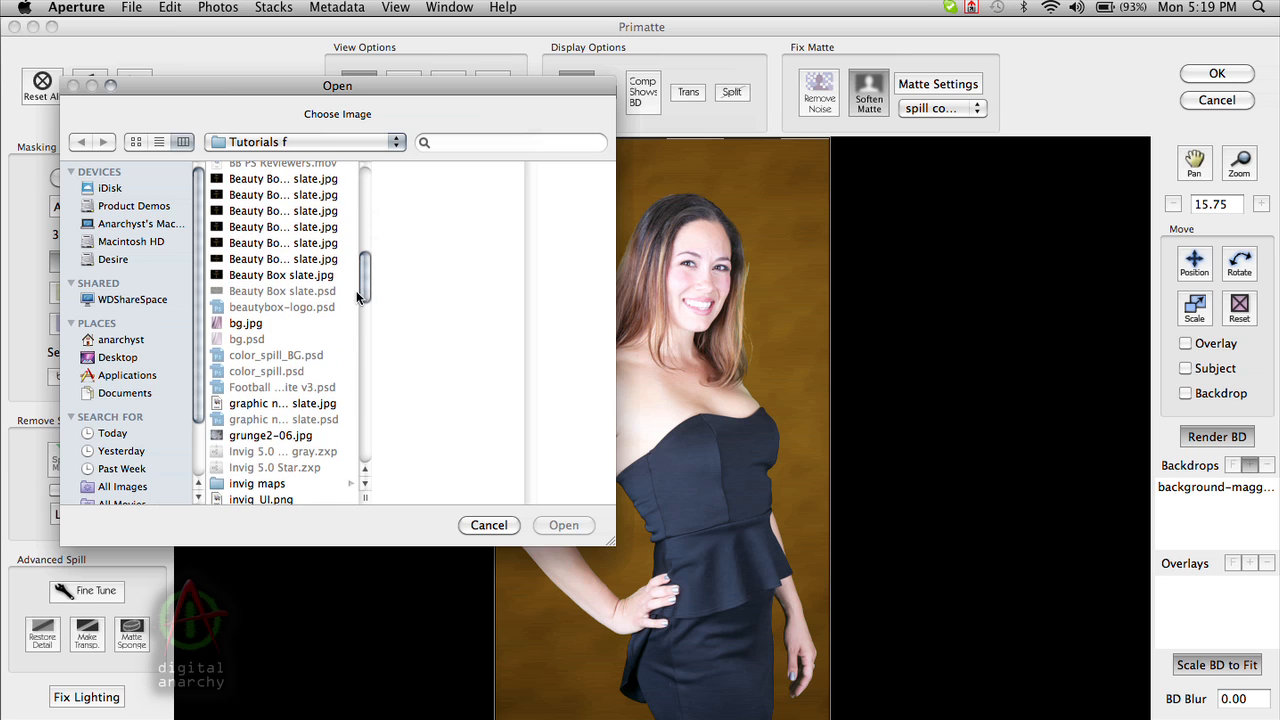
double_click(246, 323)
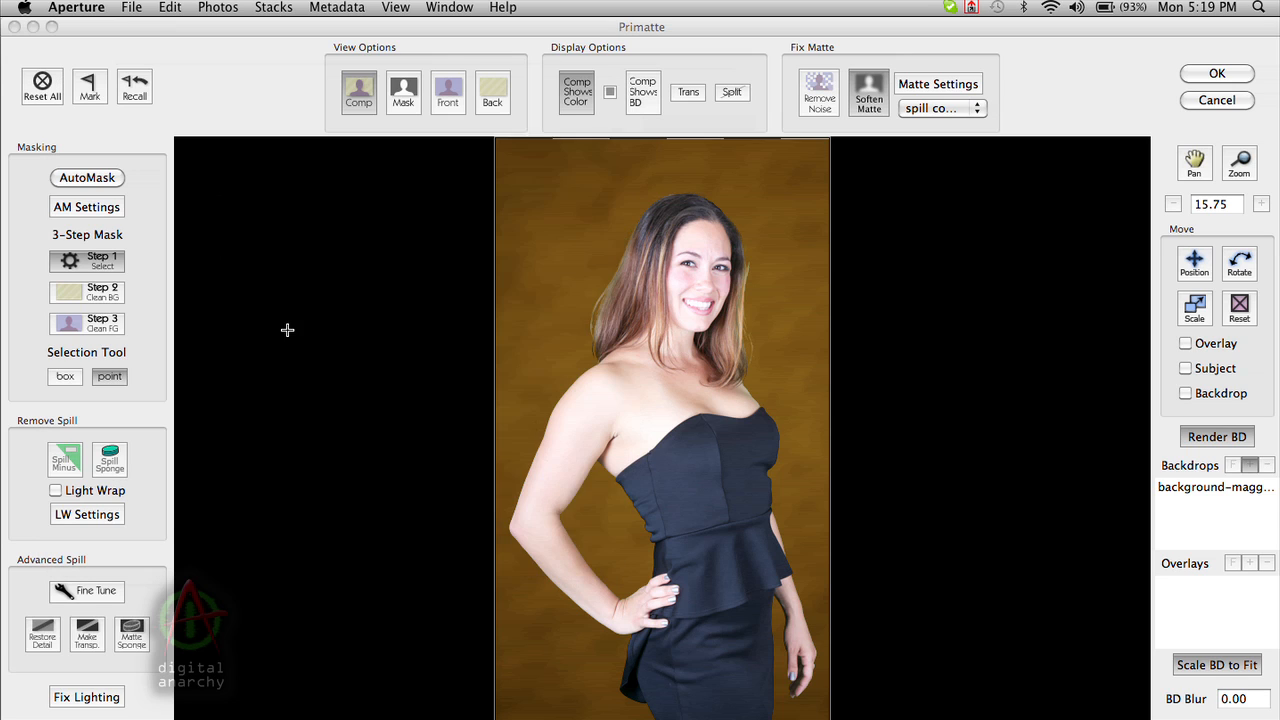
click(1250, 466)
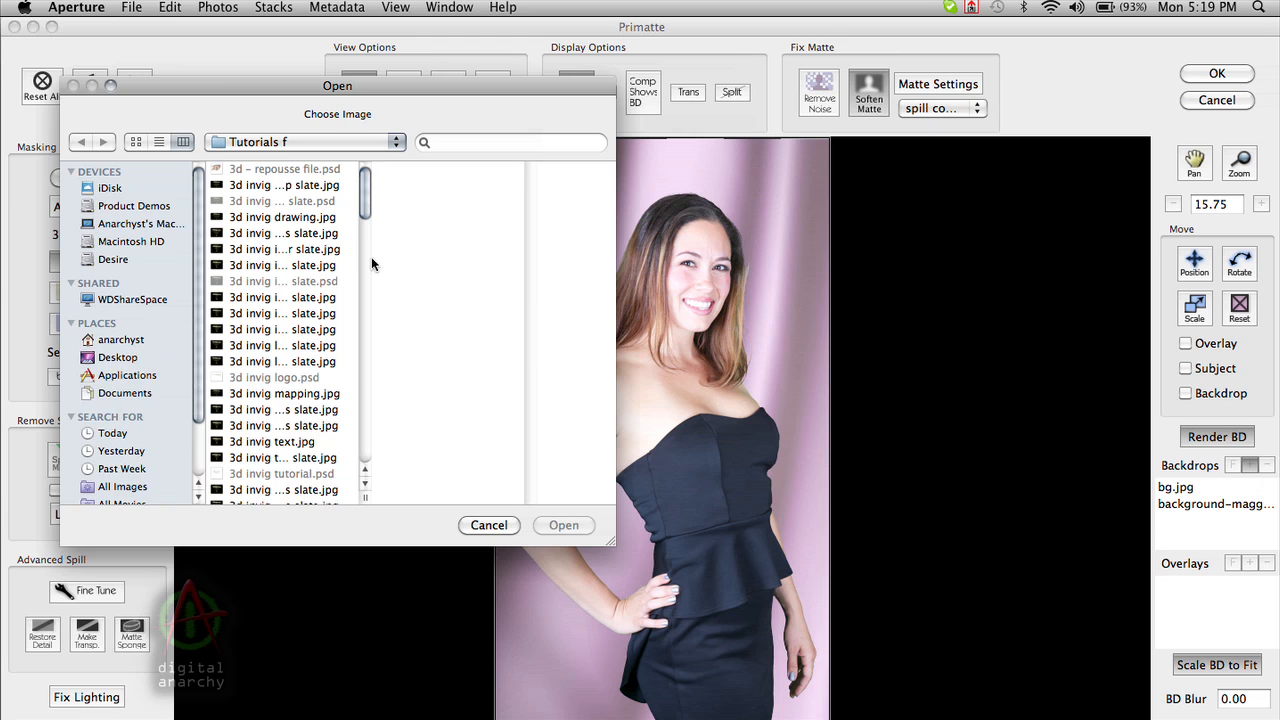
drag(365, 207, 372, 303)
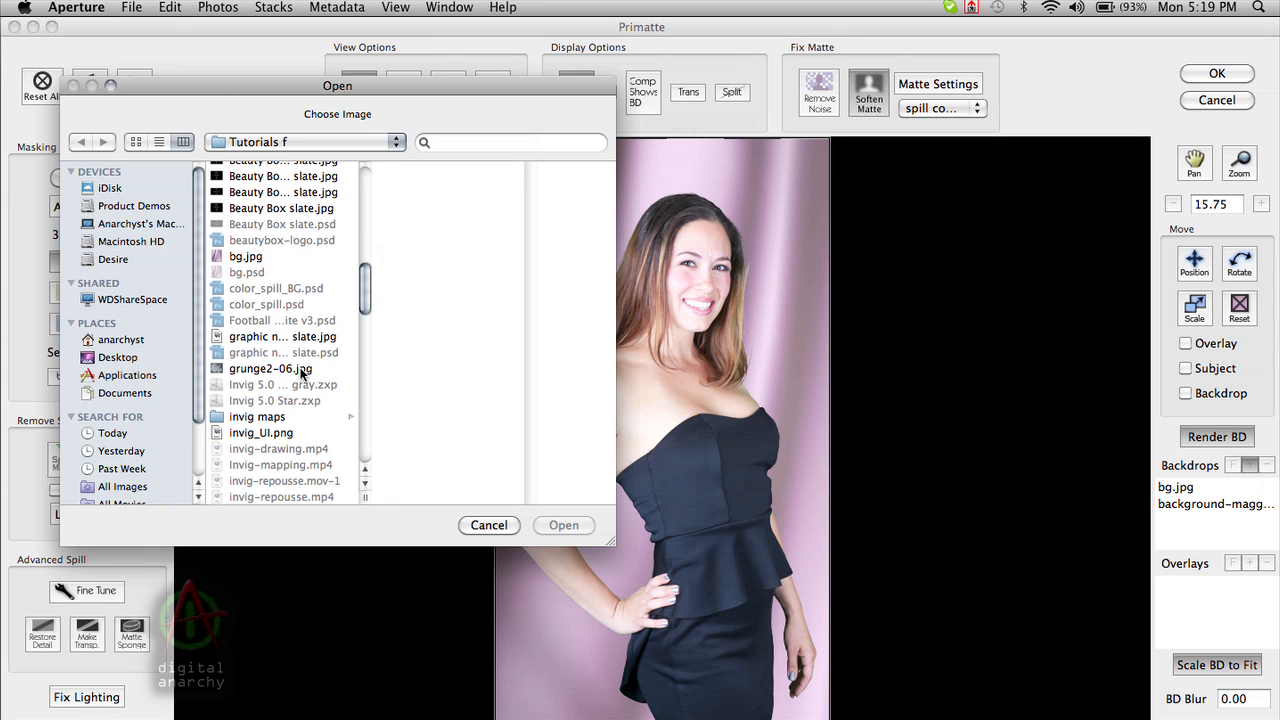
double_click(298, 370)
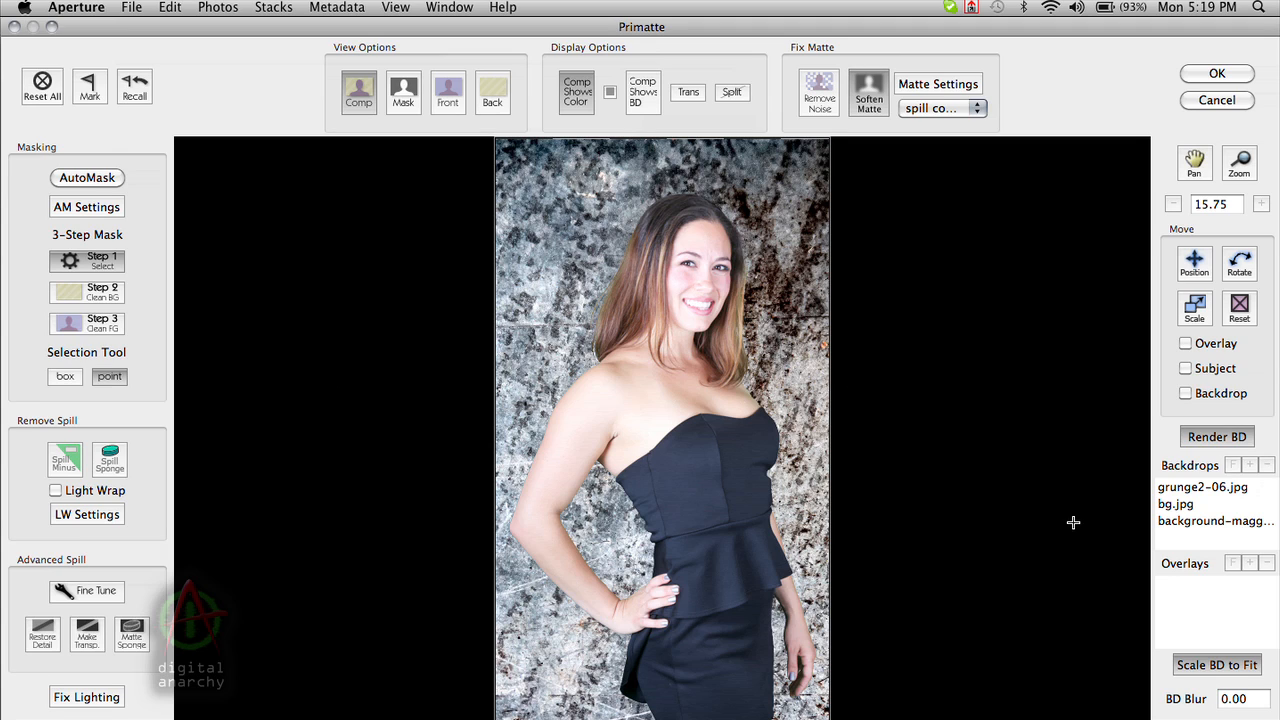
Move the background-maggie backdrop to the front and toggle backdrop rendering off and back on.
click(1203, 521)
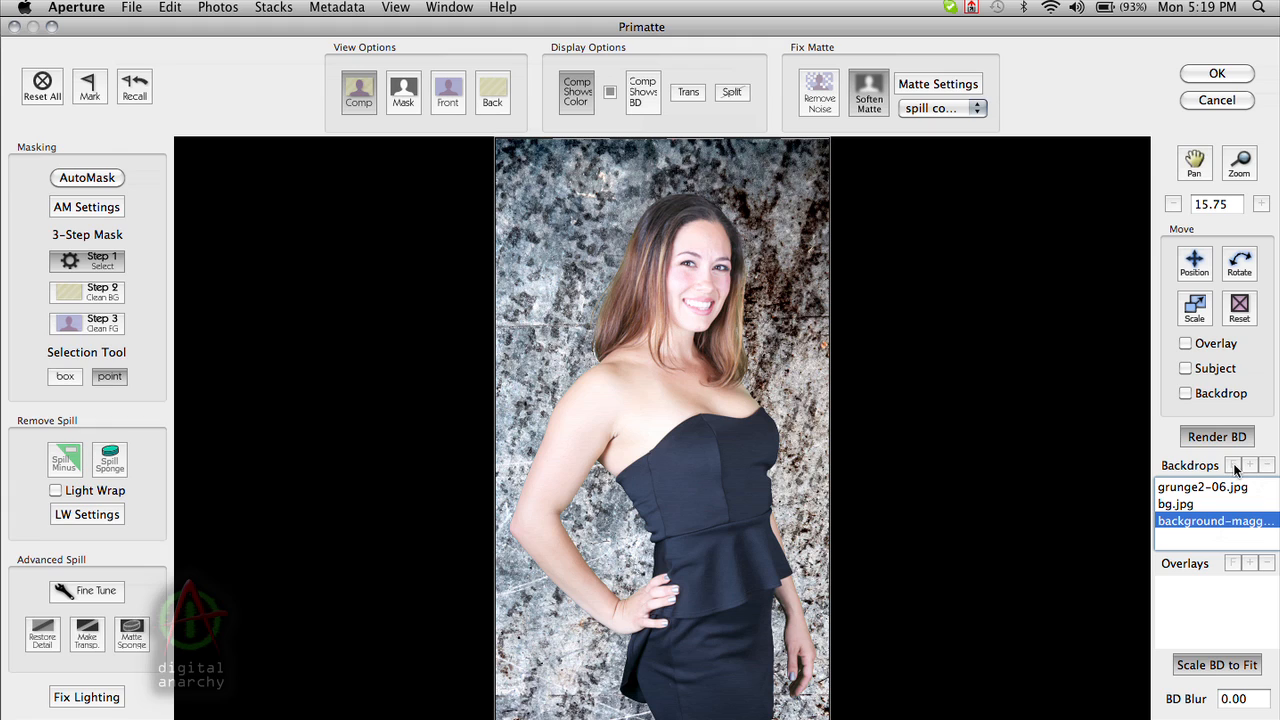
right_click(1203, 522)
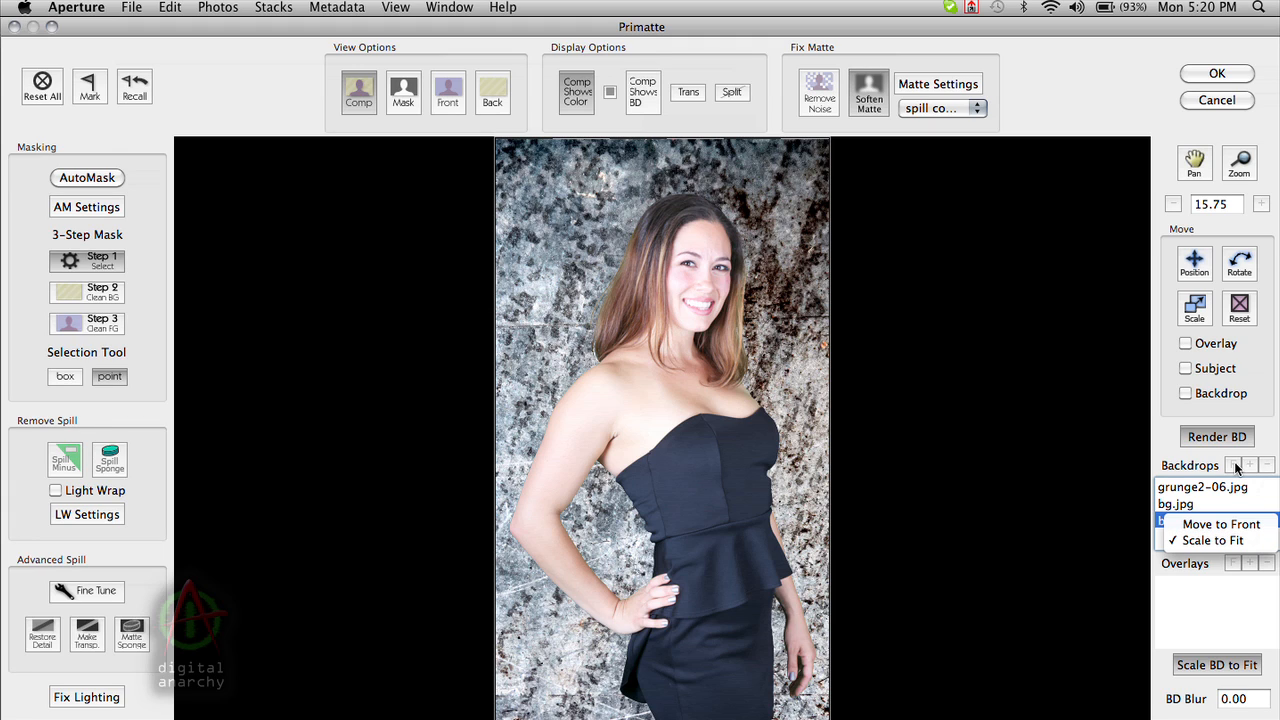
click(1245, 525)
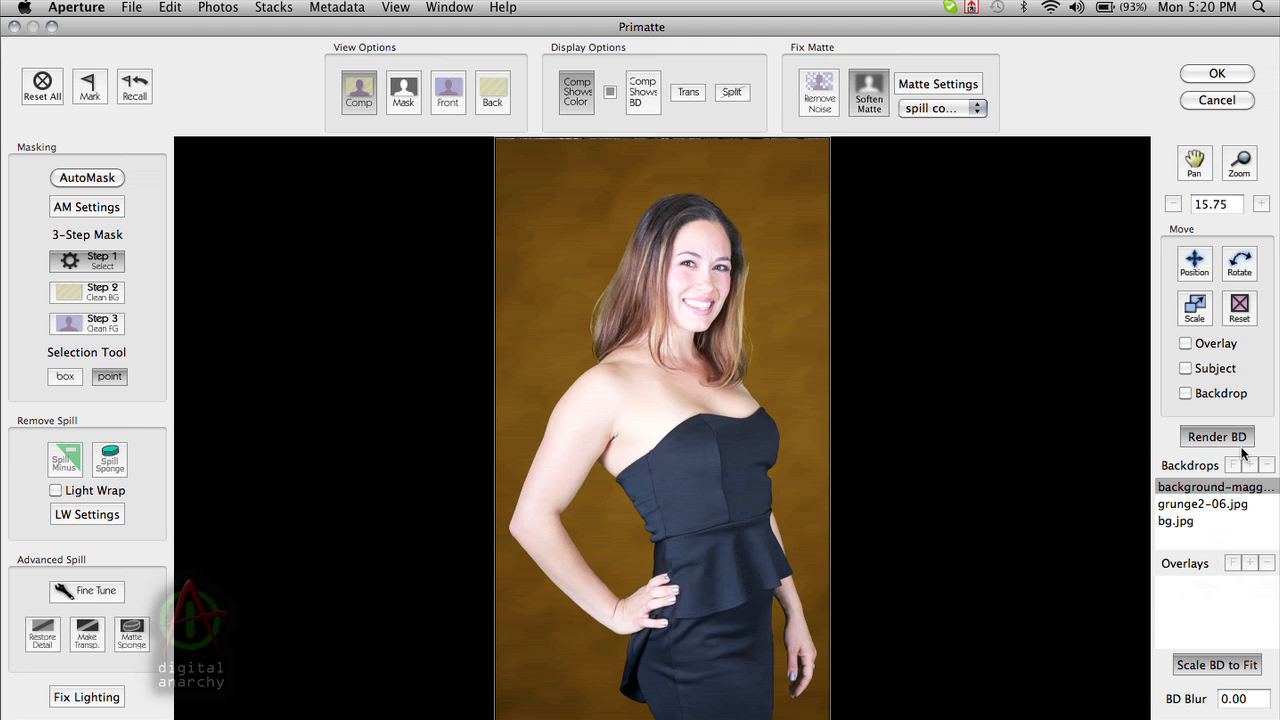
click(1218, 438)
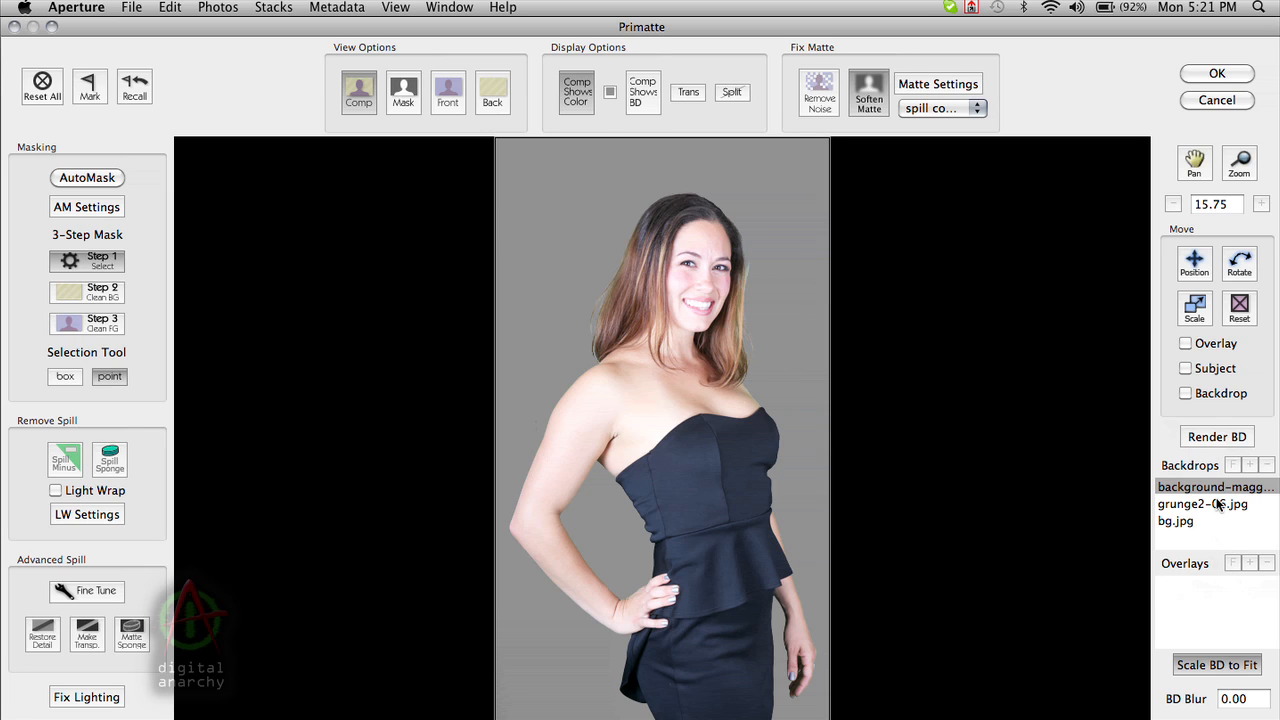
click(1216, 438)
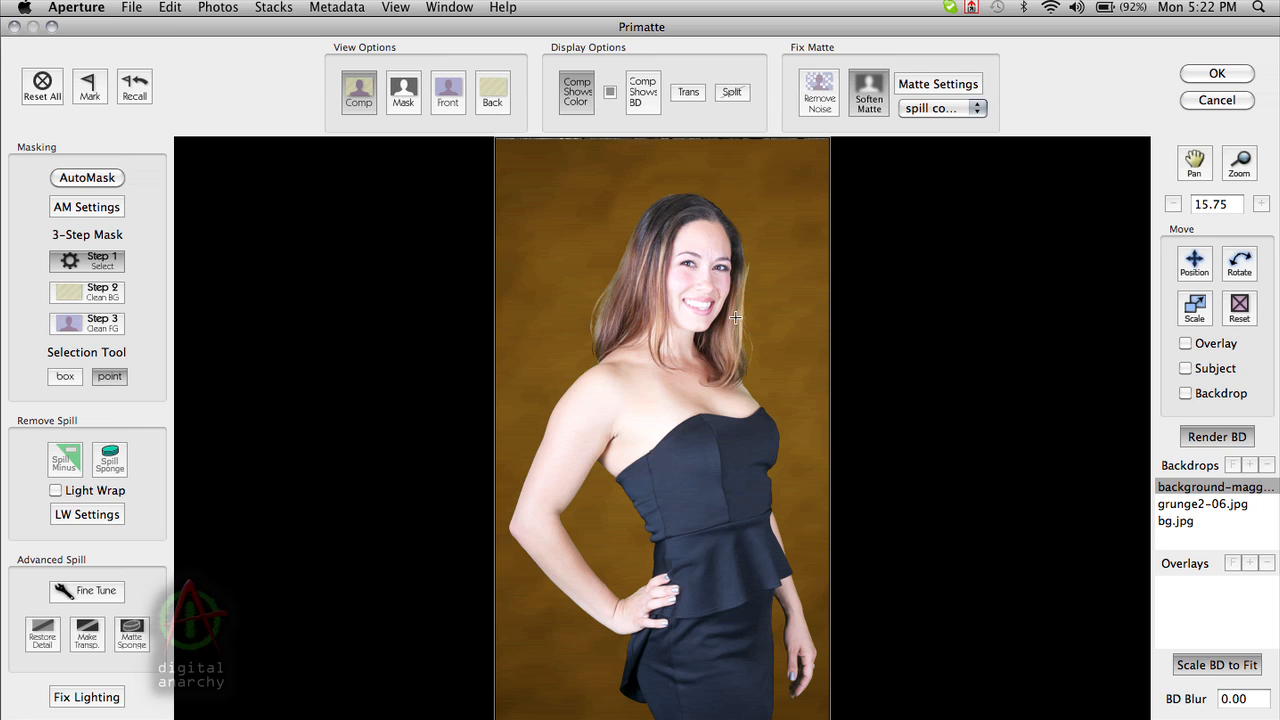
Reposition only the subject, shifting her toward the left edge of the image.
click(1186, 368)
click(1195, 264)
drag(720, 452, 674, 455)
Enlarge the brown backdrop and reposition it slightly to the right, leaving the subject deselected.
click(1186, 368)
click(1186, 393)
click(1197, 312)
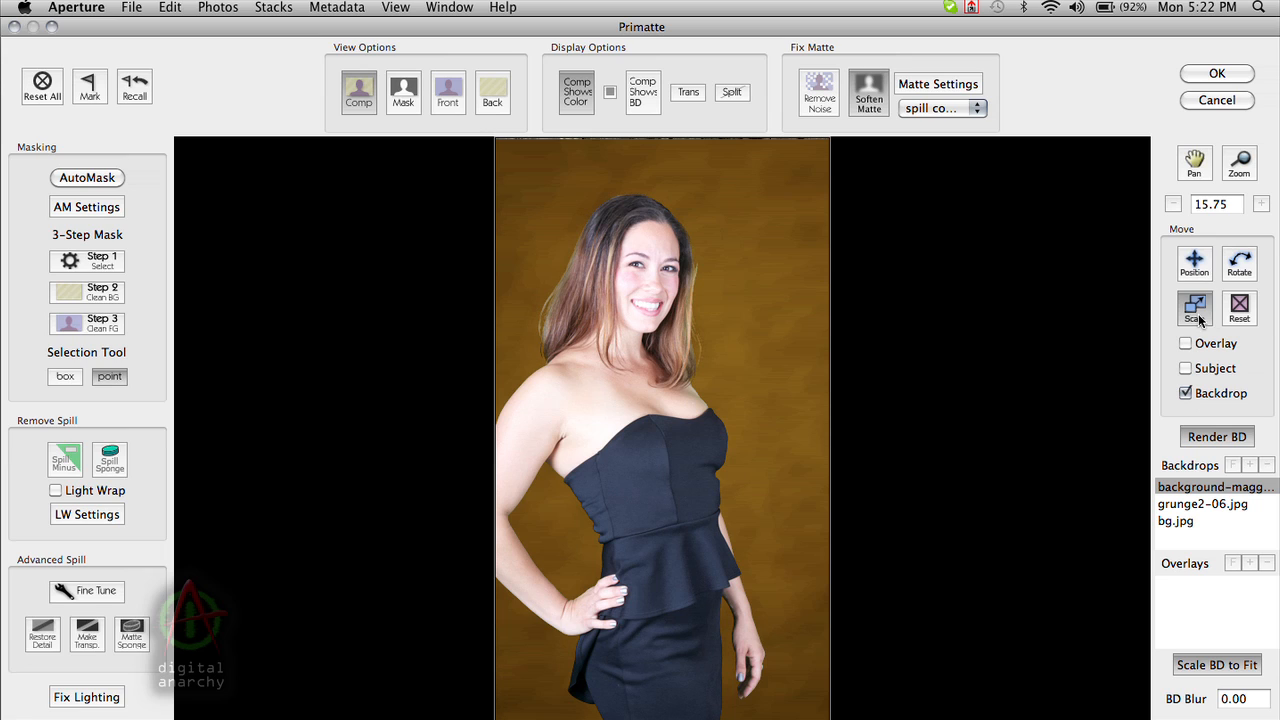
drag(751, 403, 775, 398)
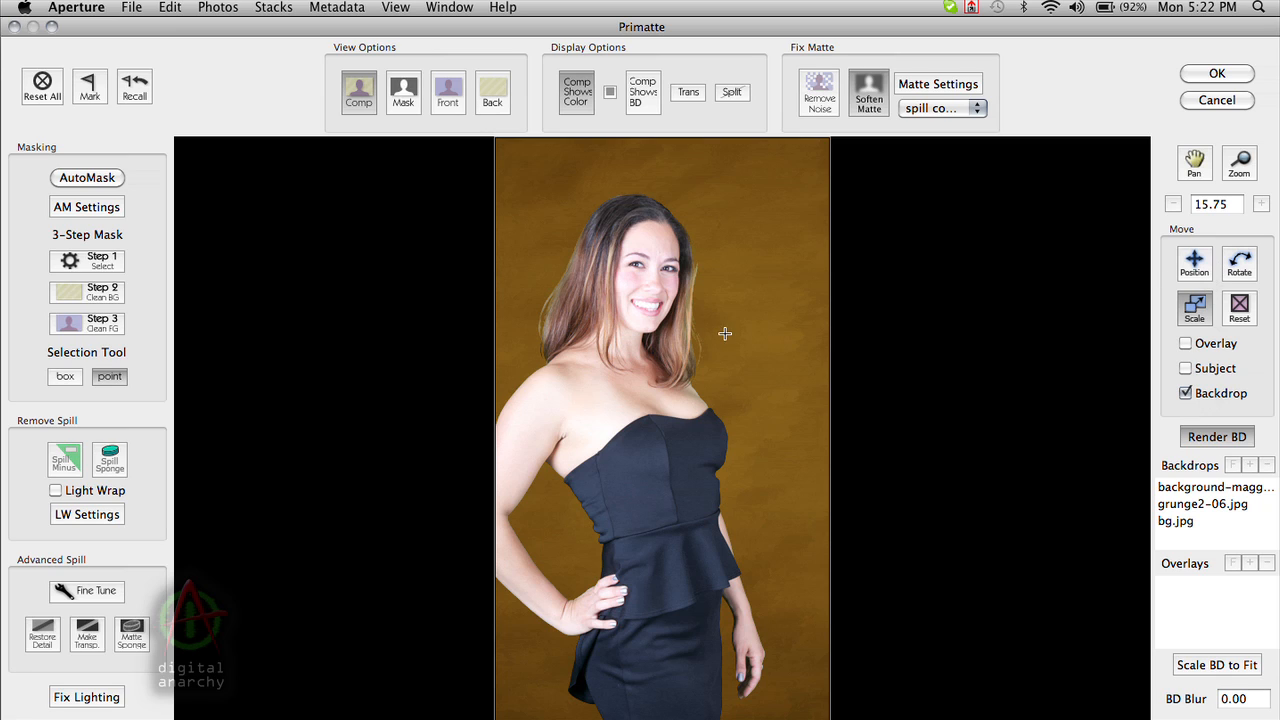
click(1205, 262)
drag(771, 337, 801, 329)
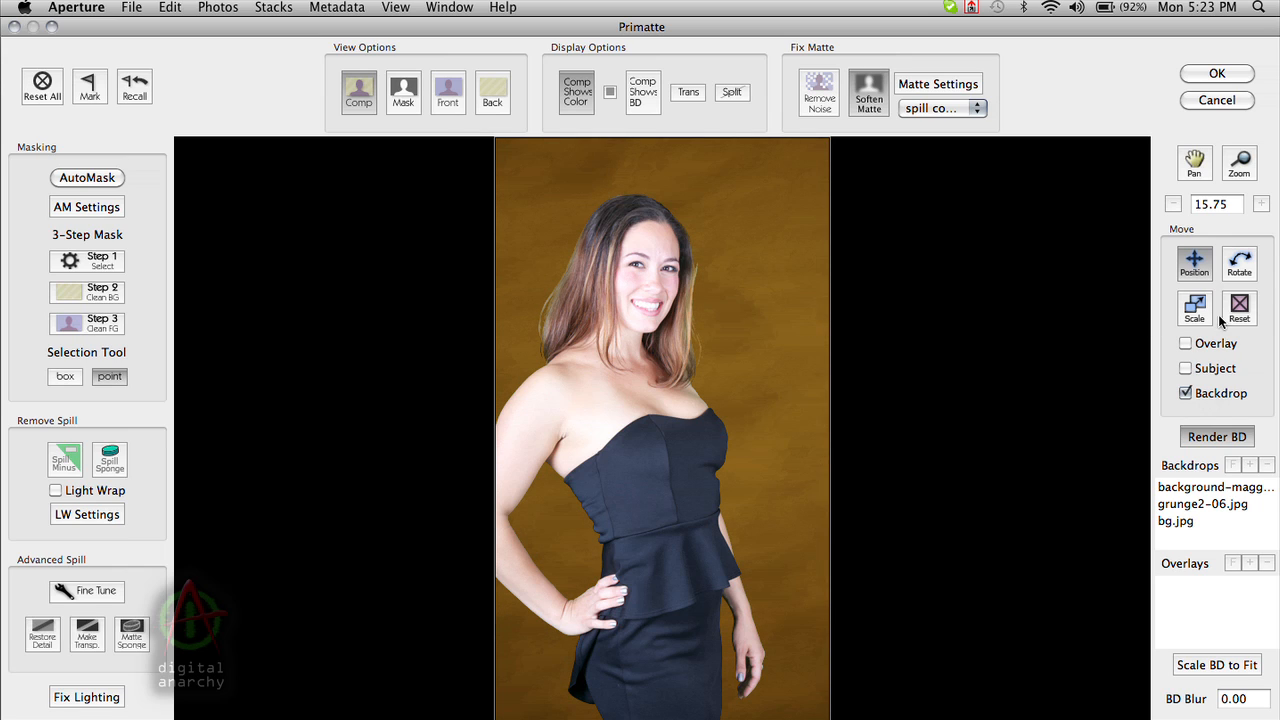
Rotate only the subject onto her side and undo that rotation.
click(1186, 393)
click(1186, 368)
drag(779, 406, 737, 504)
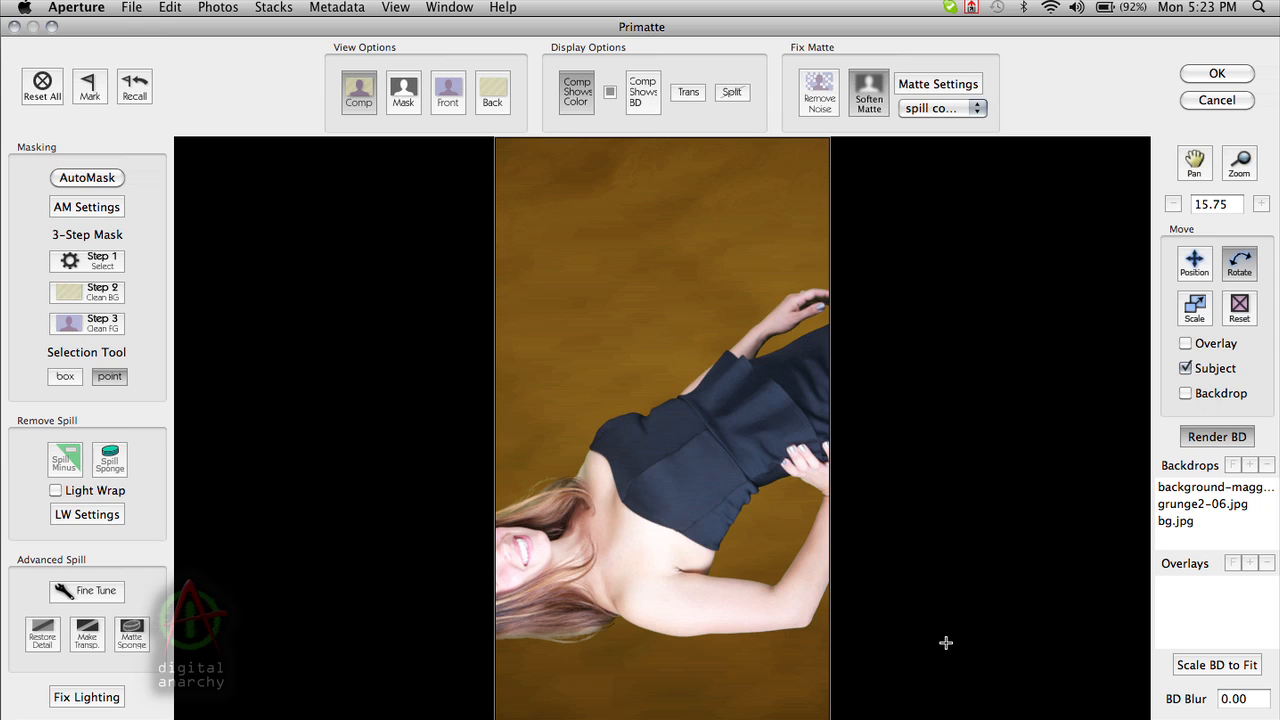
right_click(771, 500)
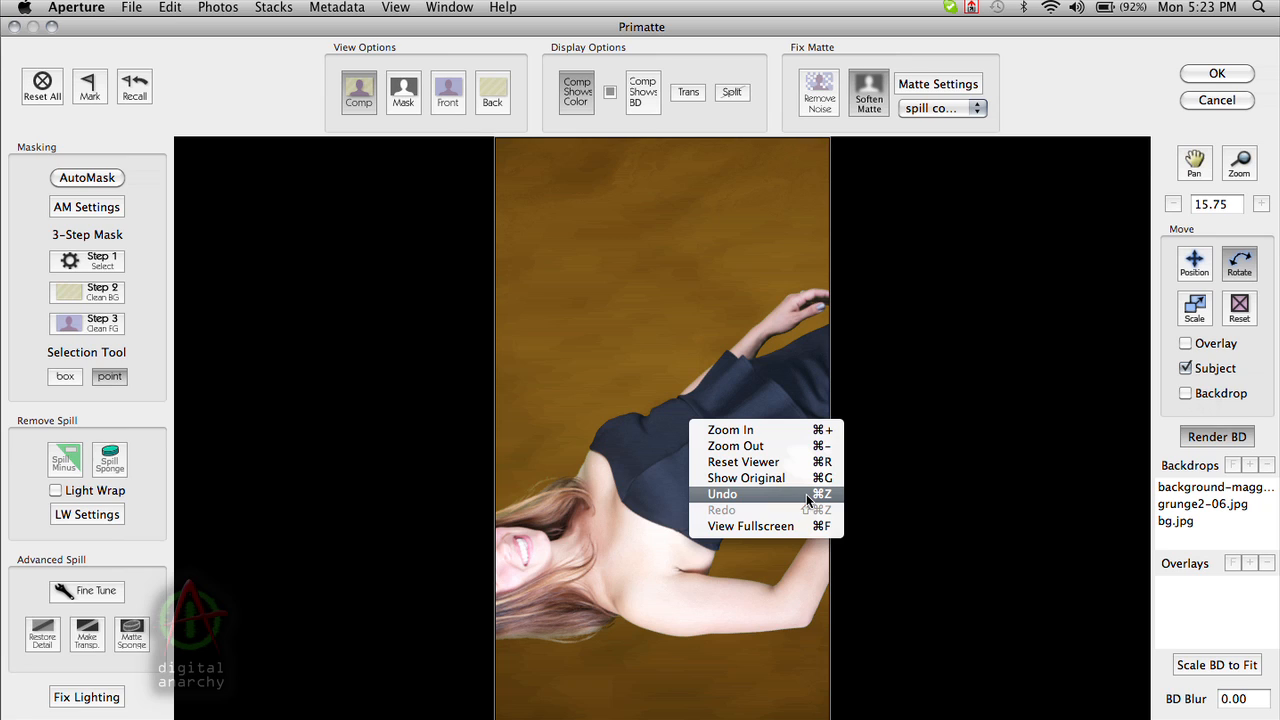
click(812, 494)
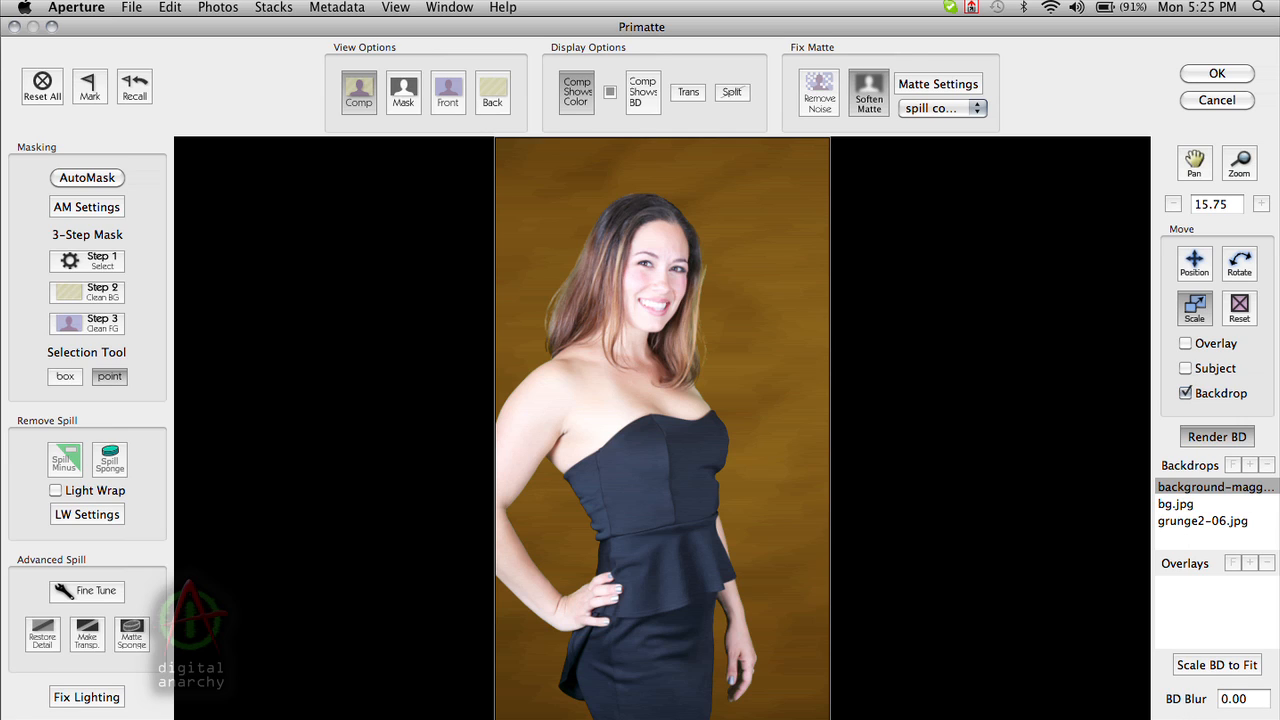
Bring the grunge2-06.jpg backdrop to the front and set its backdrop blur to 3.00.
drag(1187, 717, 1195, 717)
drag(1237, 717, 1183, 717)
click(1226, 520)
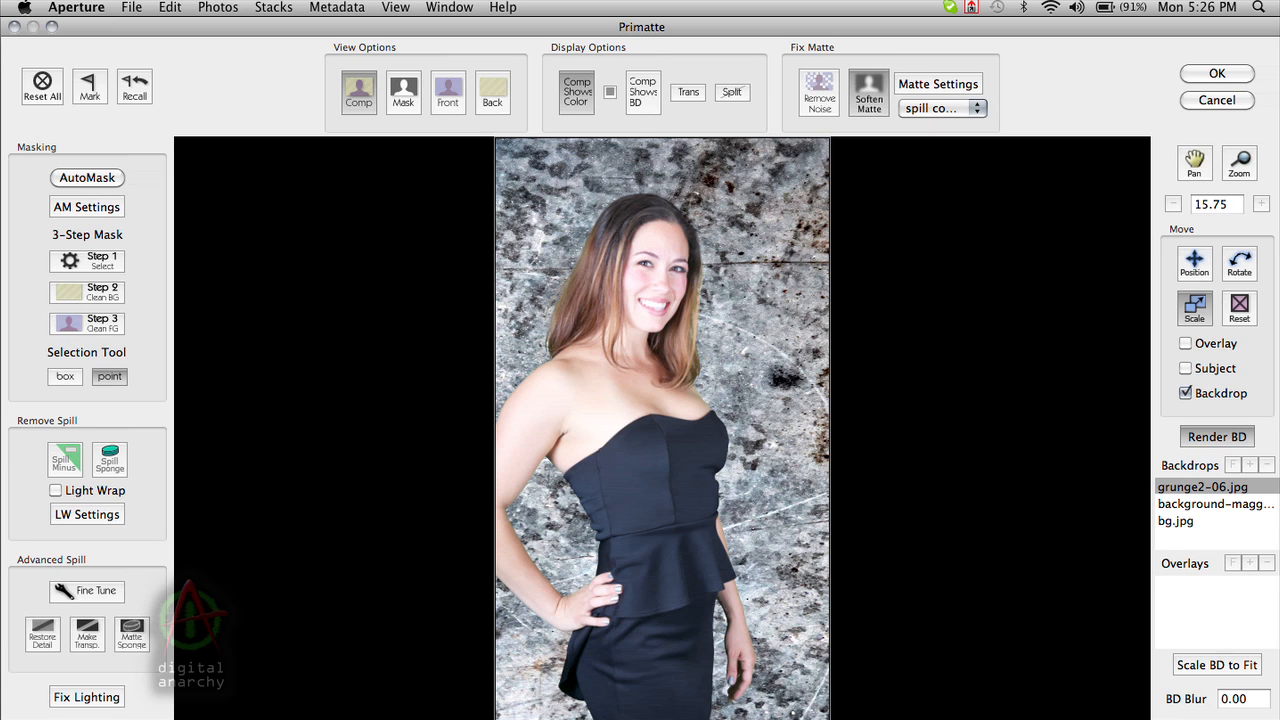
text(10)
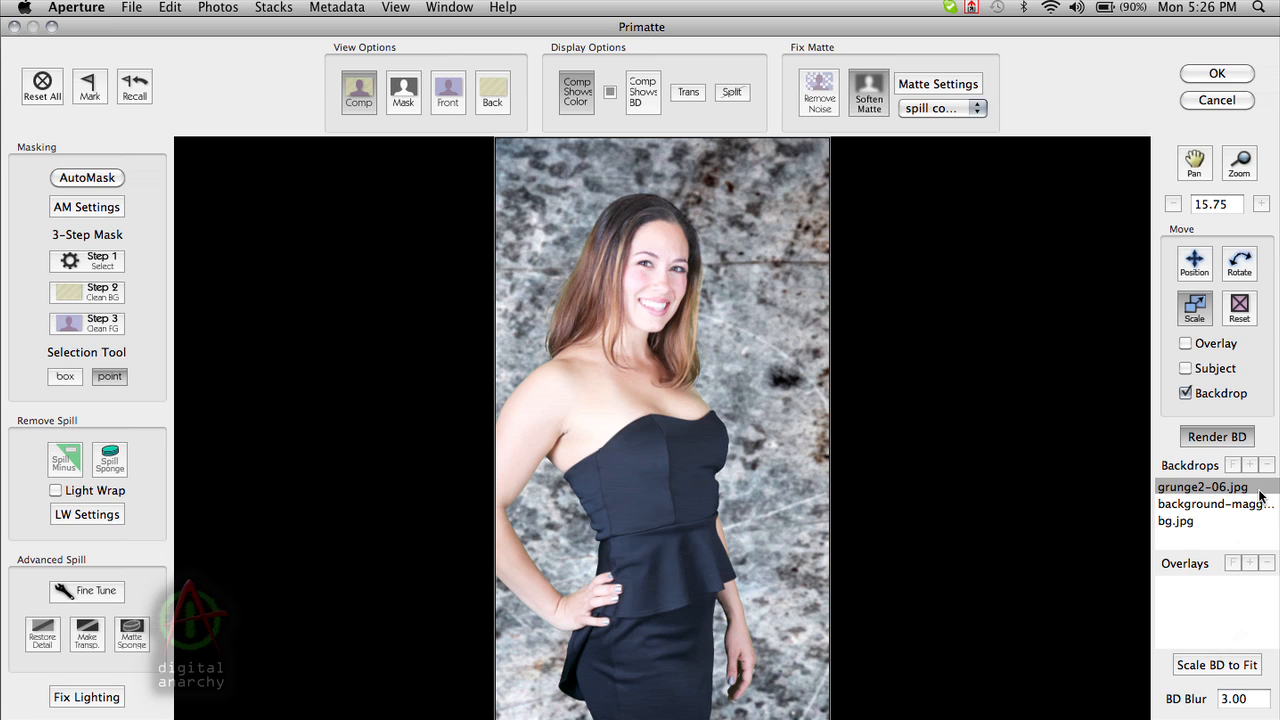
Move the background-maggie backdrop back to the front of the backdrop stack.
click(1211, 504)
click(1233, 466)
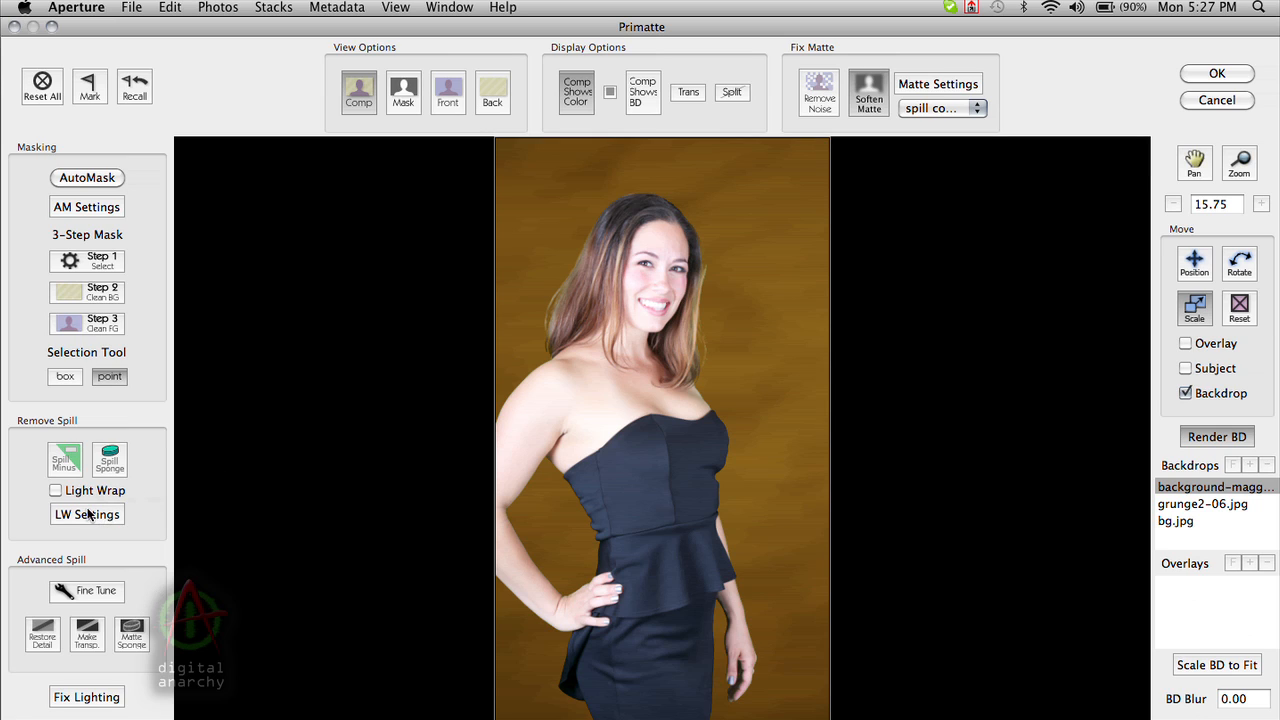
Turn on Light Wrap and open its settings, moving them clear of the portrait.
click(55, 490)
click(97, 515)
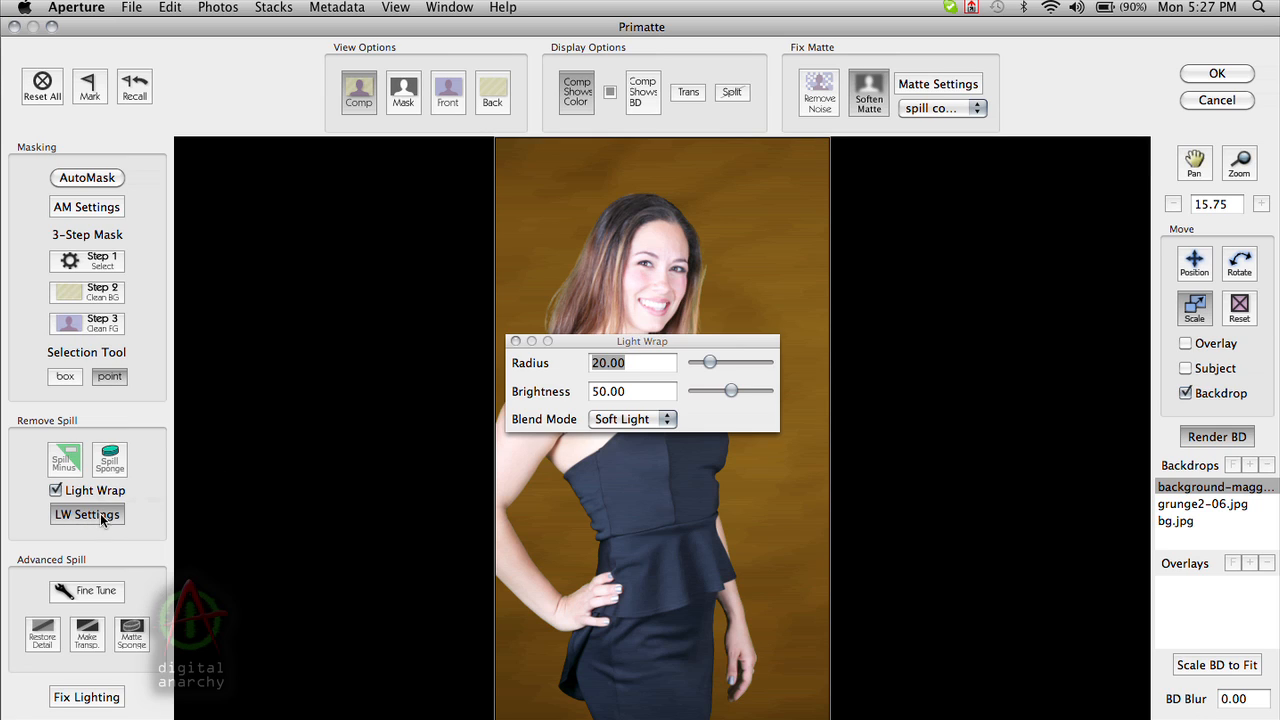
click(666, 418)
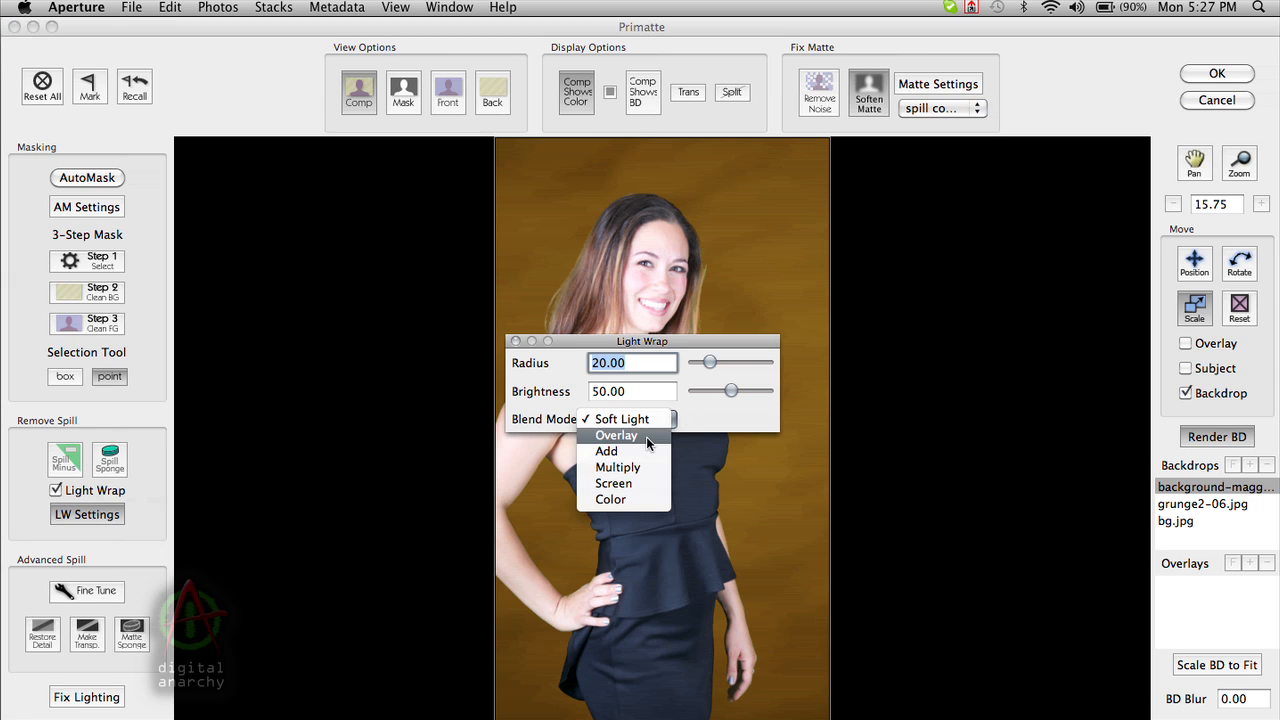
drag(681, 343, 385, 394)
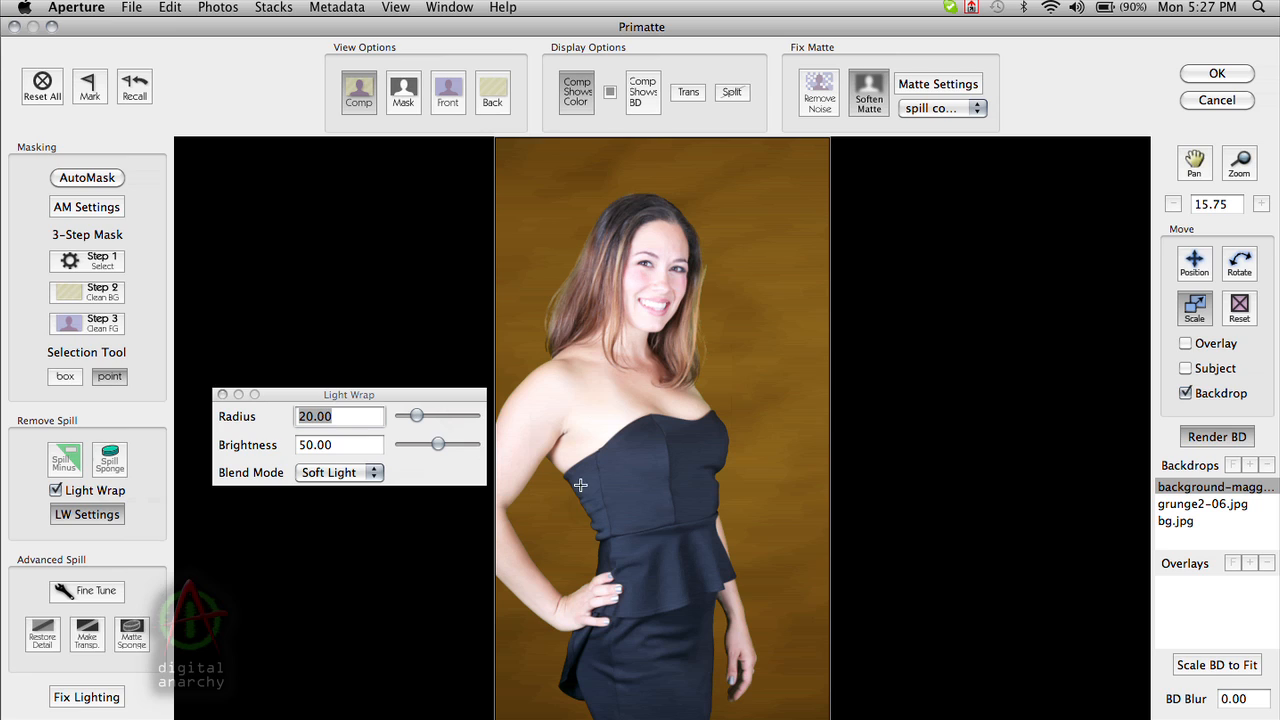
Set the light wrap to the Add blend mode with a brightness of 81.00 and a radius of 51.00.
drag(361, 471, 402, 437)
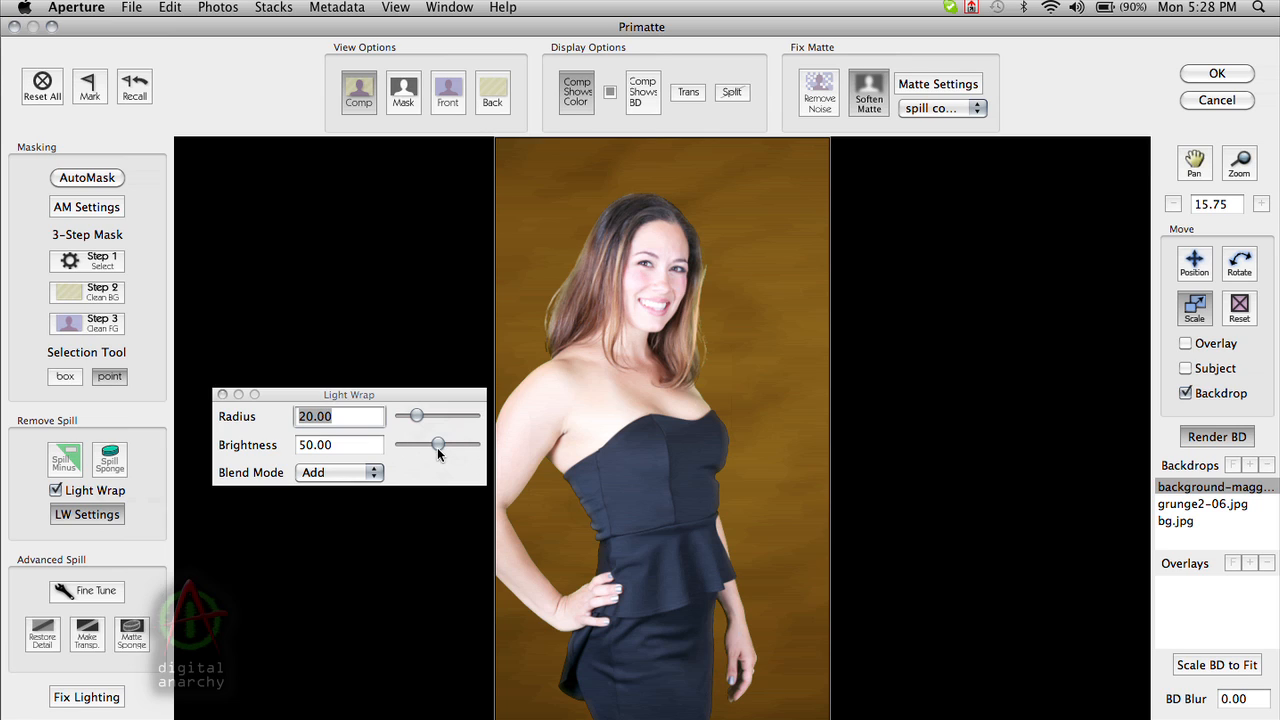
drag(438, 444, 462, 447)
drag(416, 415, 439, 415)
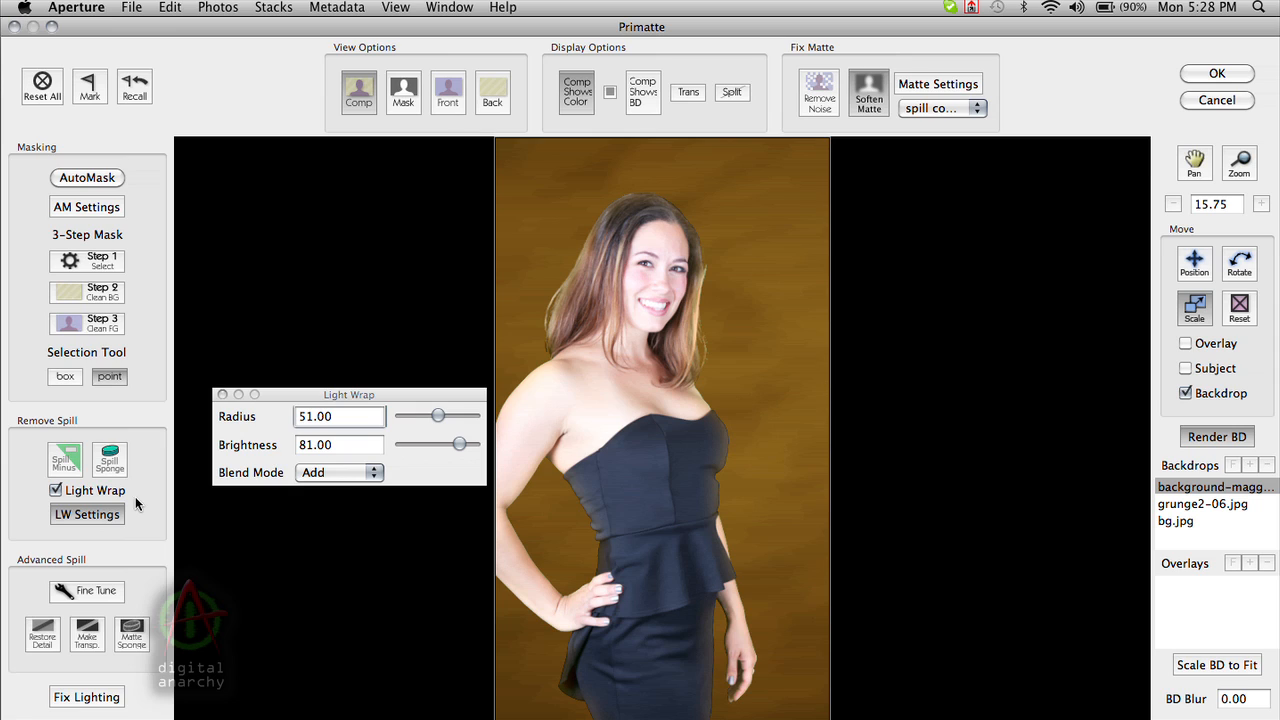
Compare the portrait with and without Light Wrap, reduce its radius to 25.00 and brightness to 24.00, and leave it off.
click(56, 491)
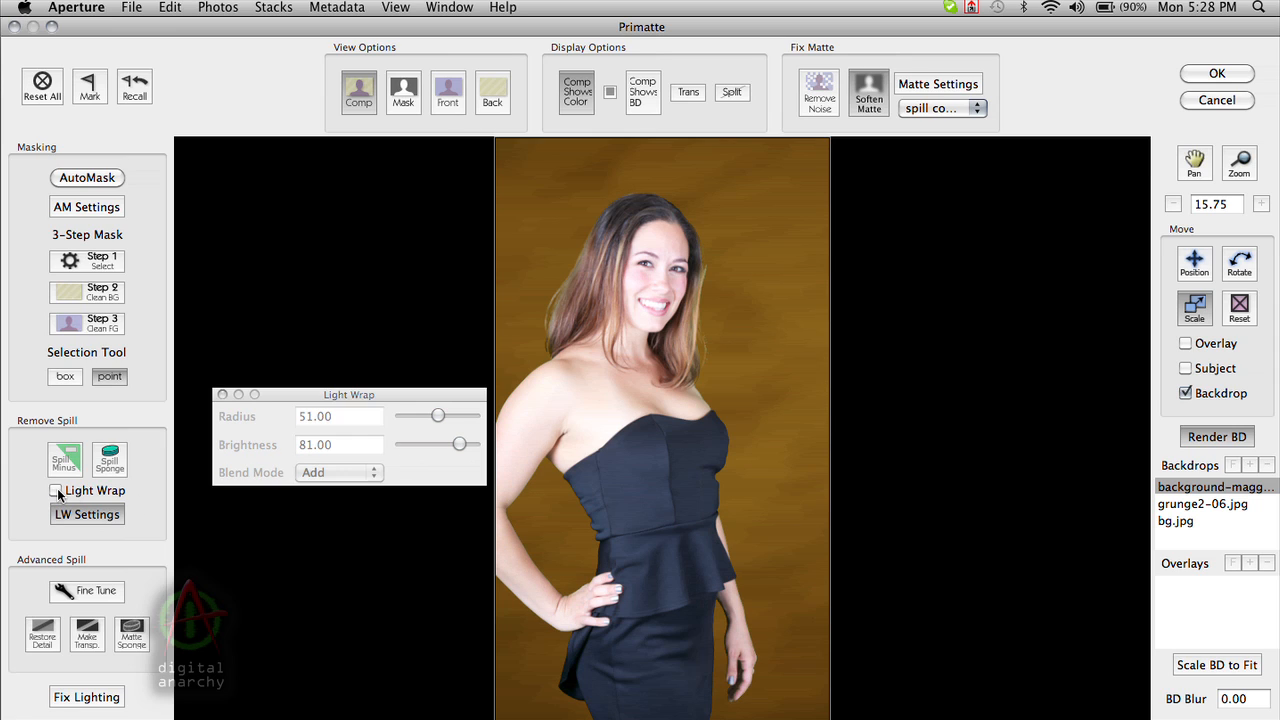
click(56, 491)
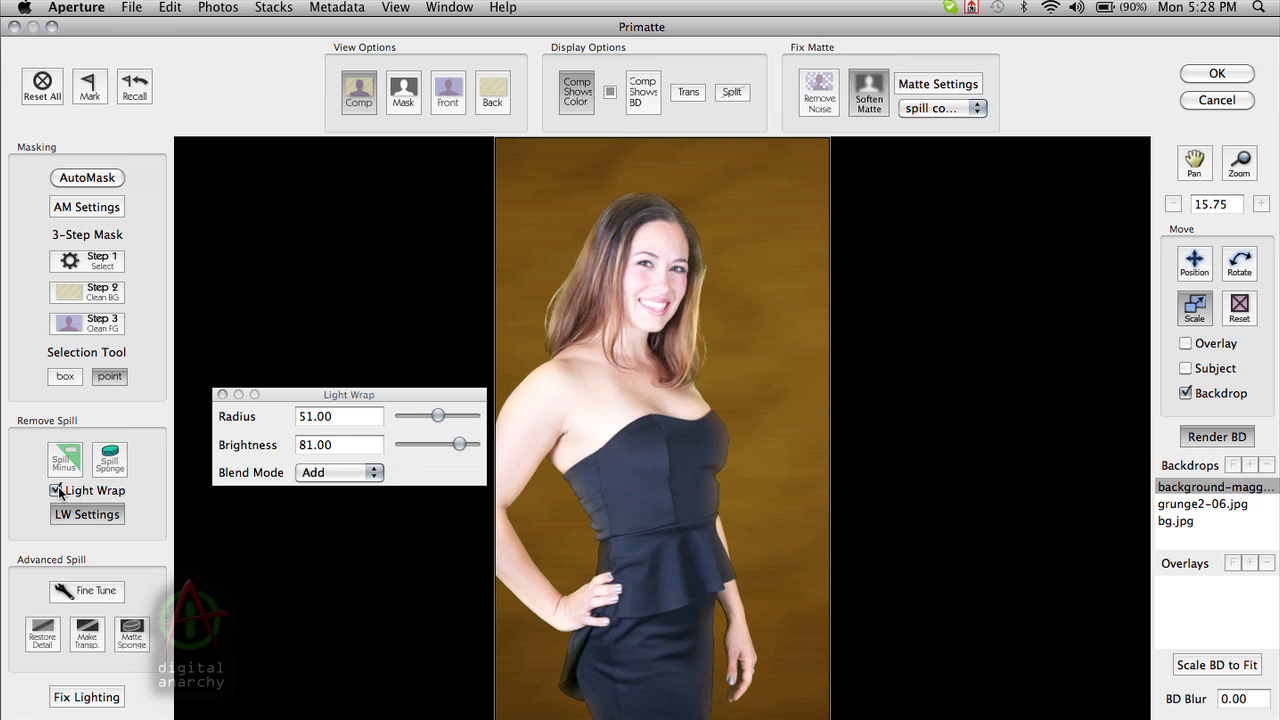
click(56, 491)
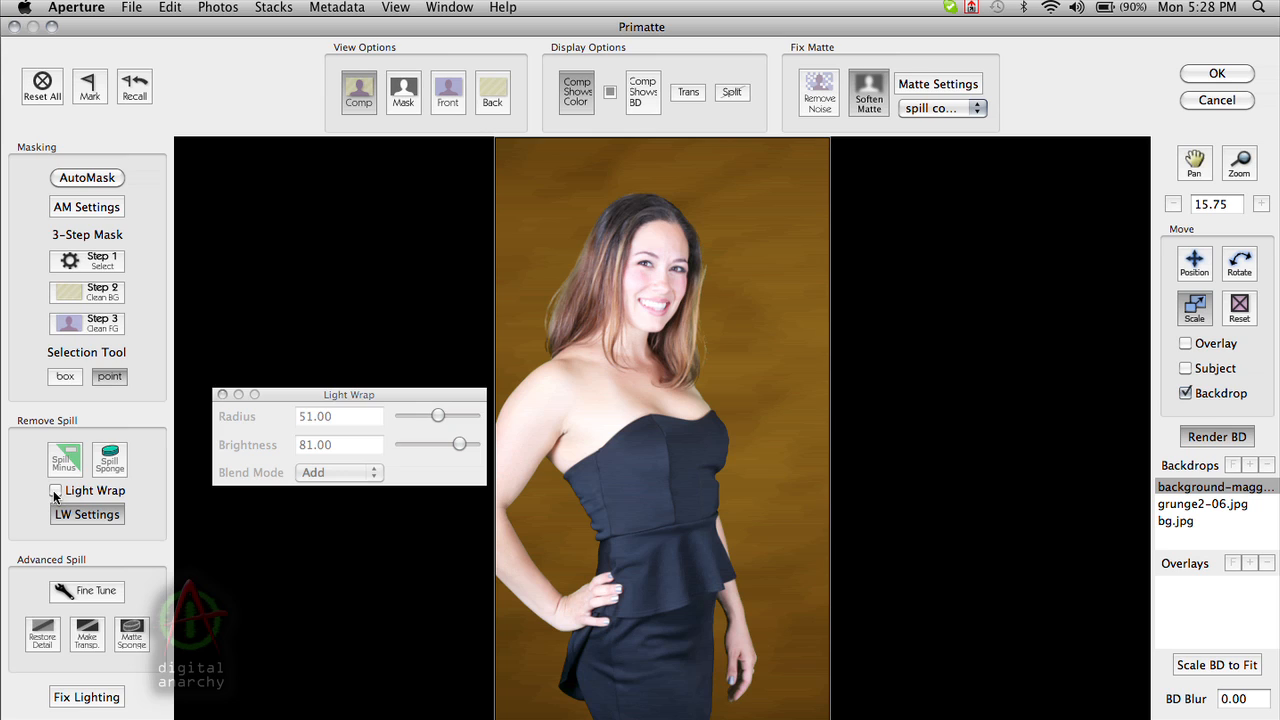
click(56, 491)
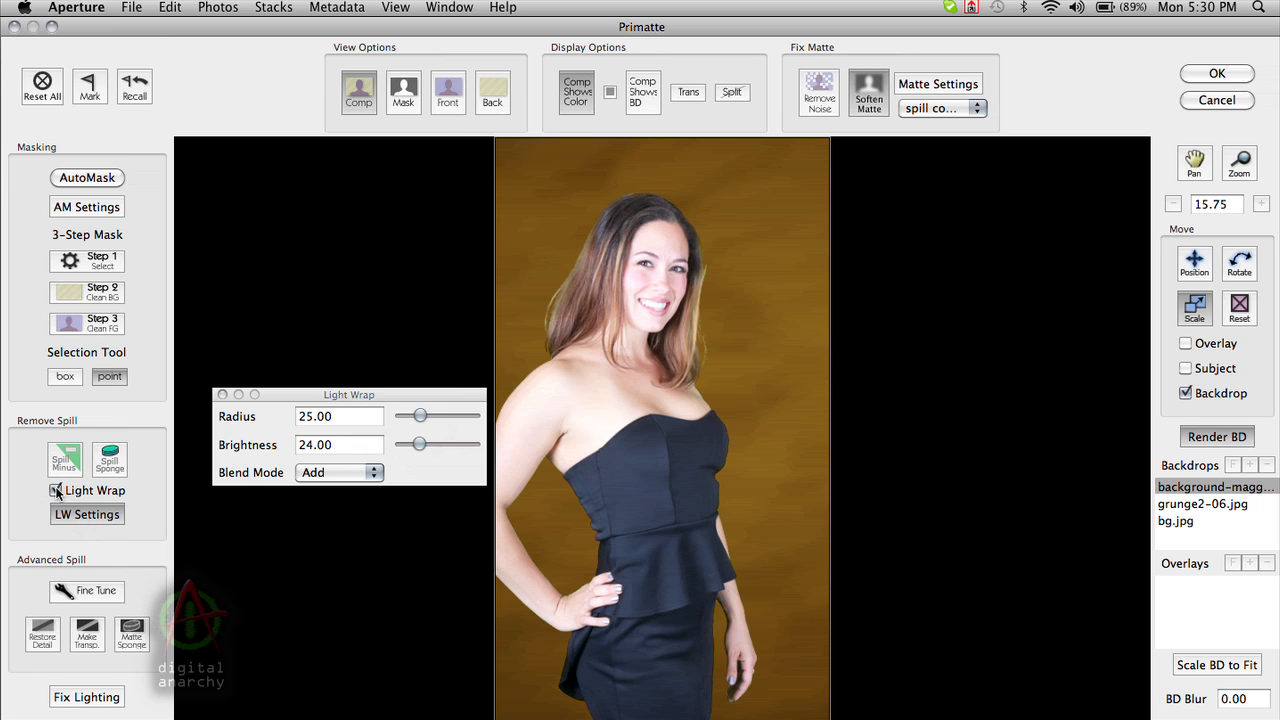
click(55, 491)
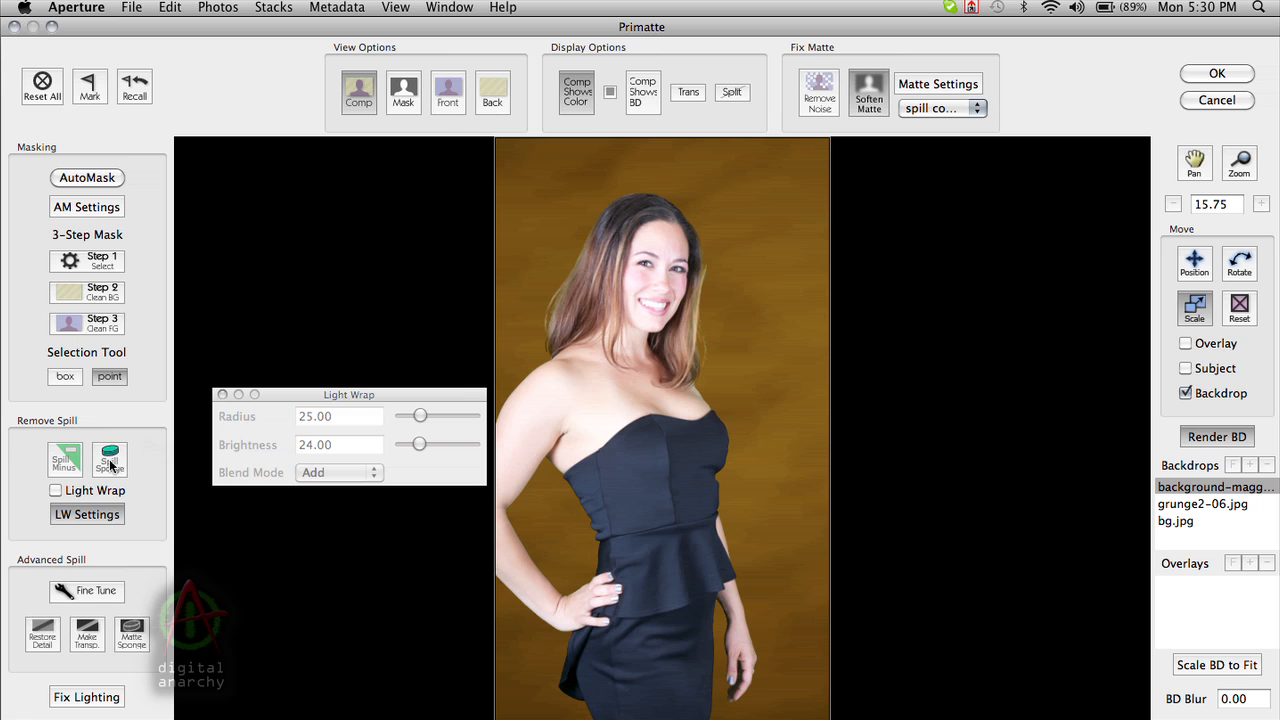
Close the light wrap settings and activate Spill Minus for a close view of the subject.
click(1262, 204)
click(1262, 204)
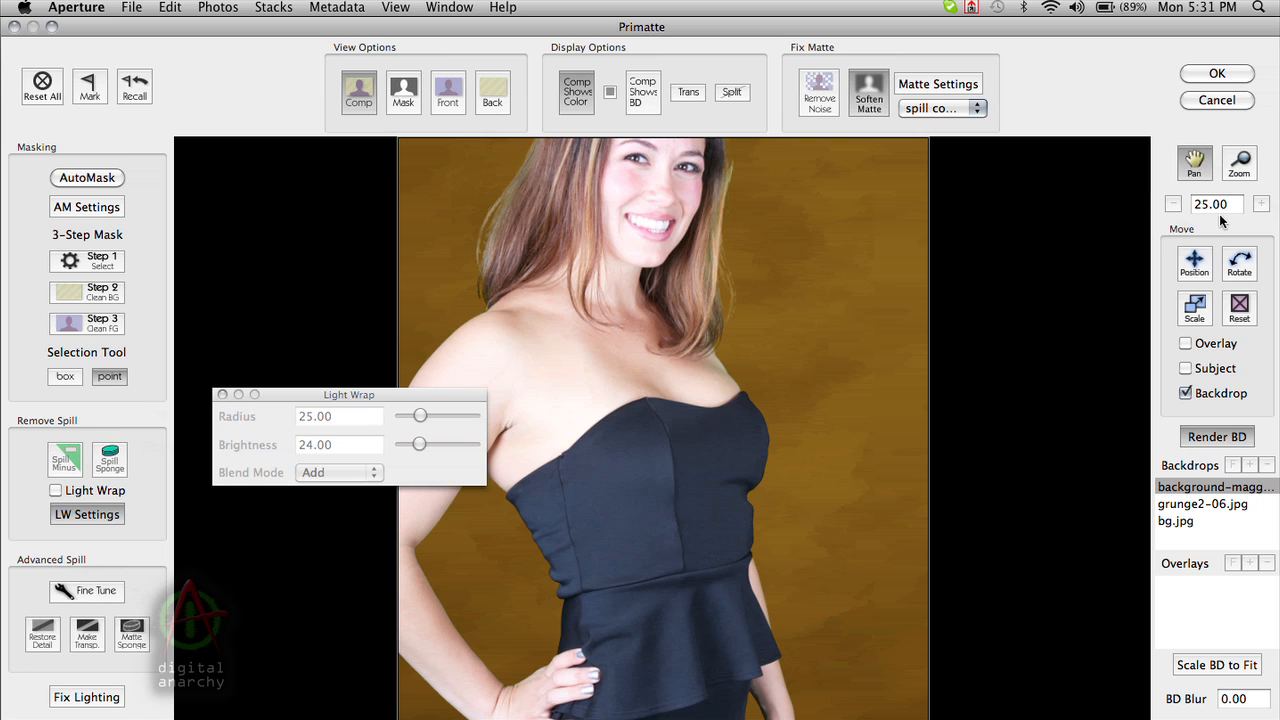
click(1196, 262)
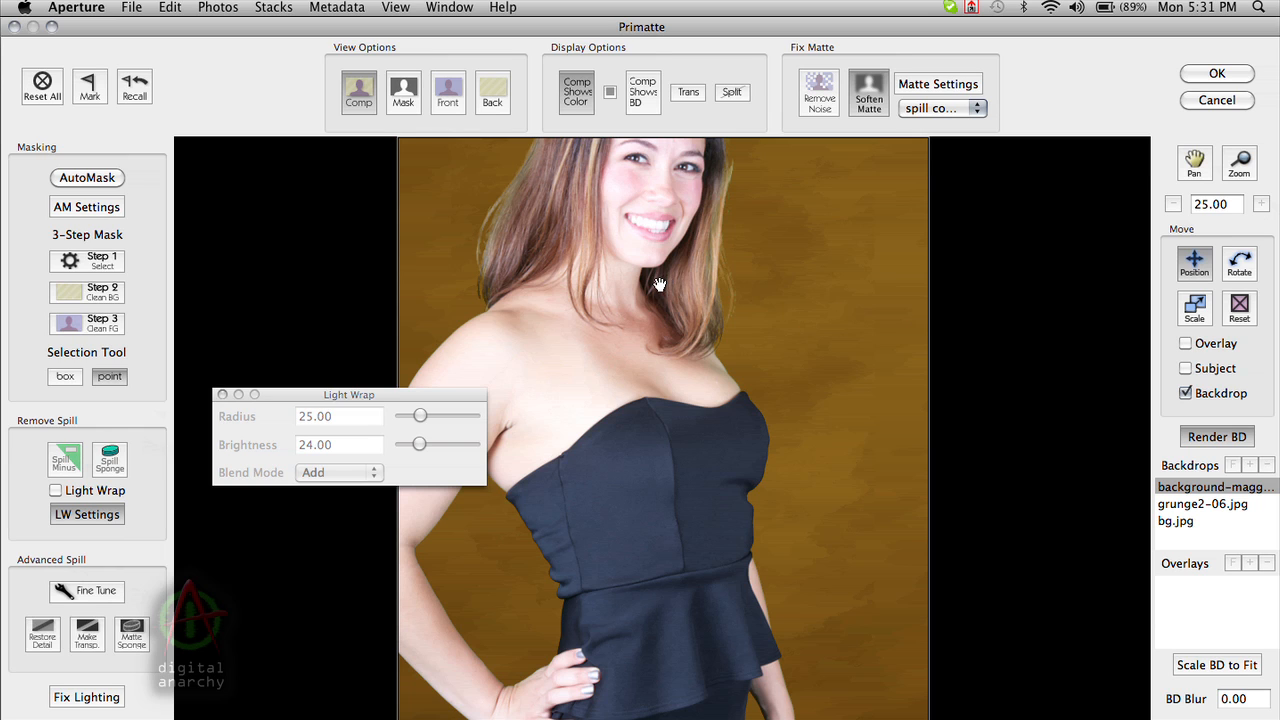
drag(654, 289, 673, 388)
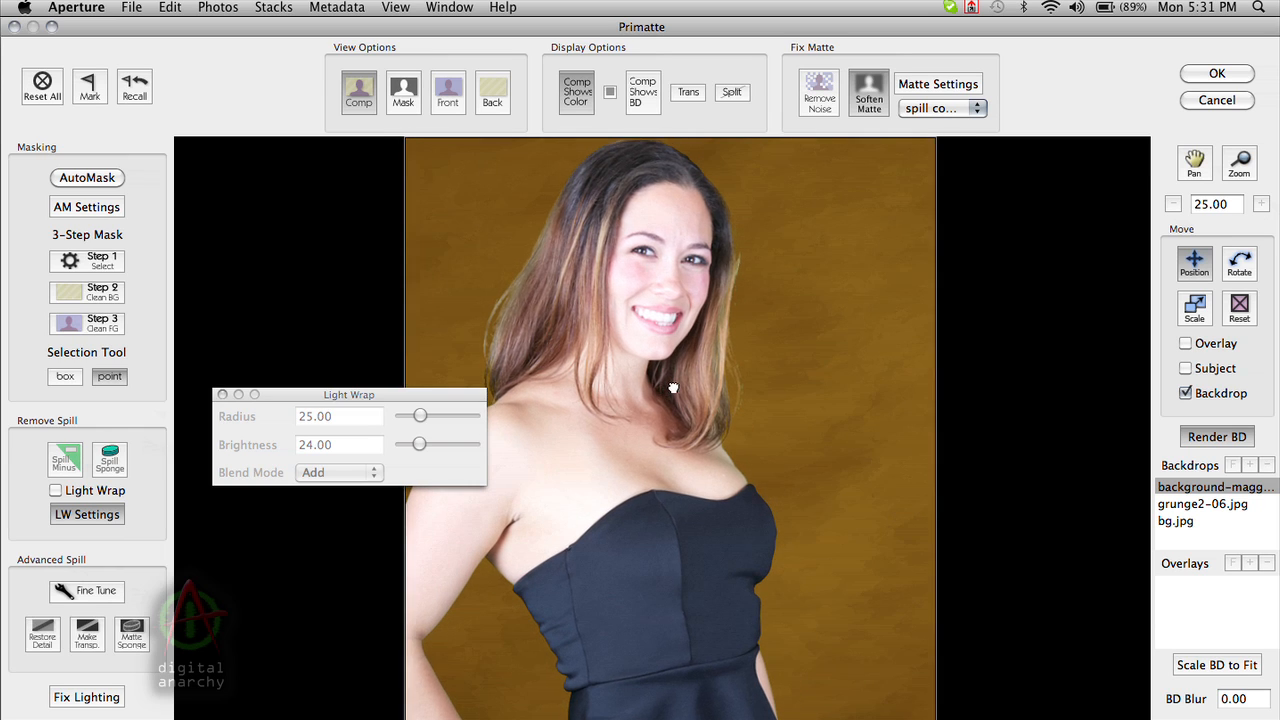
click(222, 395)
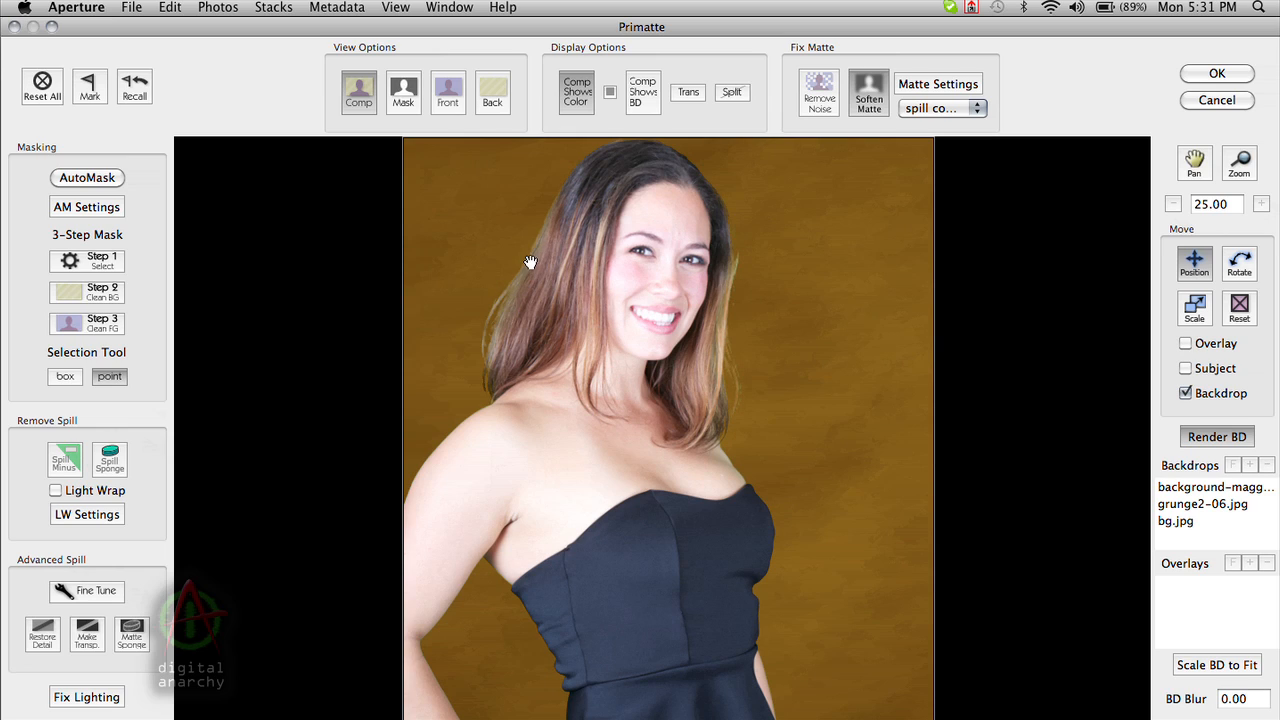
click(64, 458)
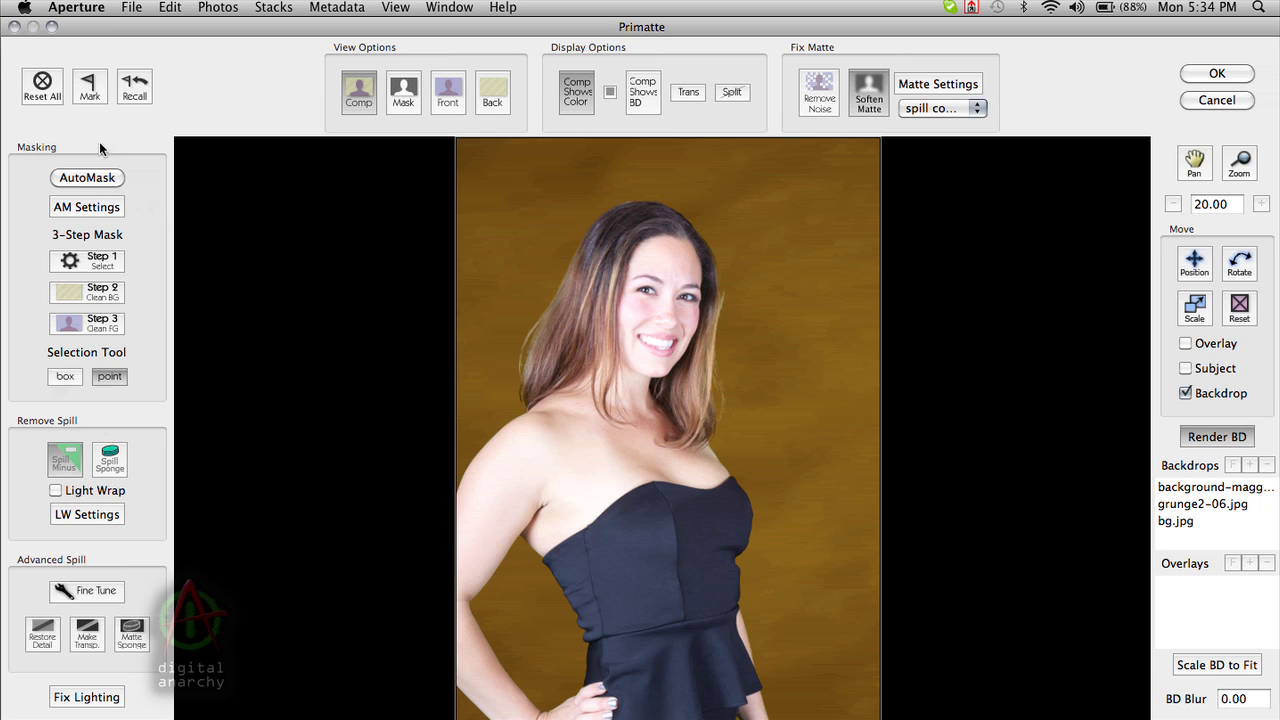
Review the AutoMask radius, spill suppression and color correction settings, and close them.
click(88, 206)
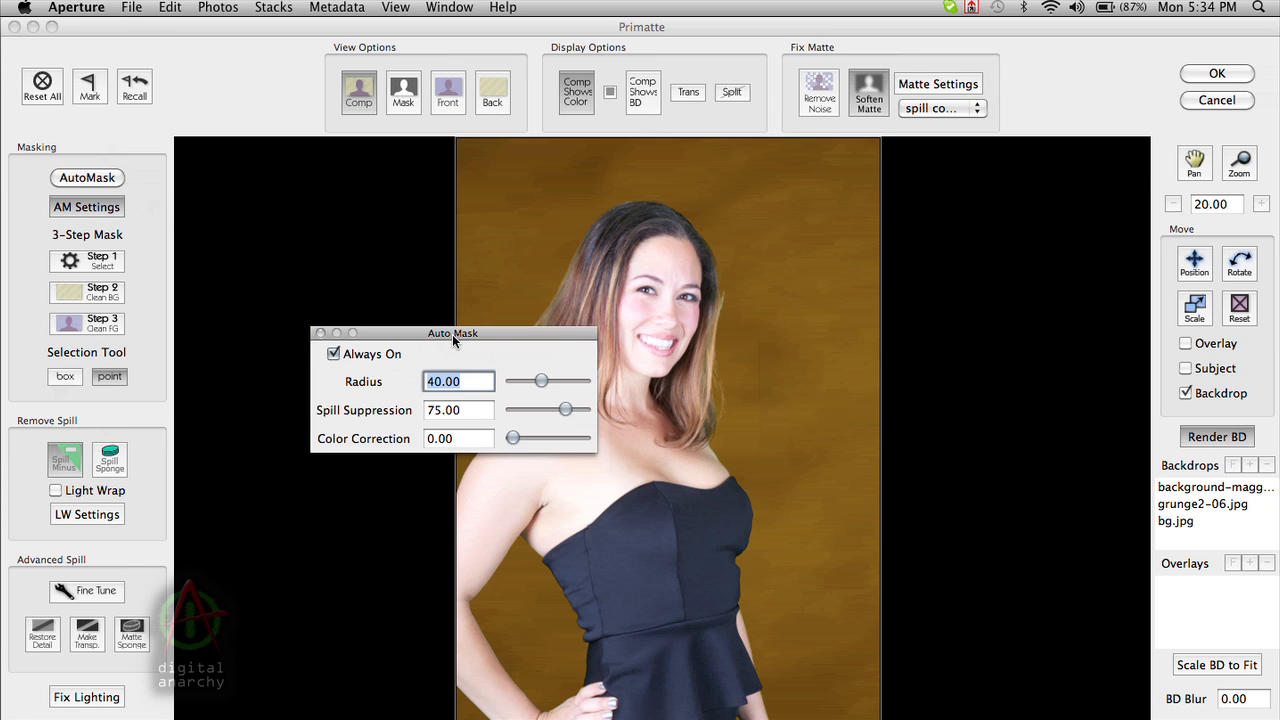
click(382, 462)
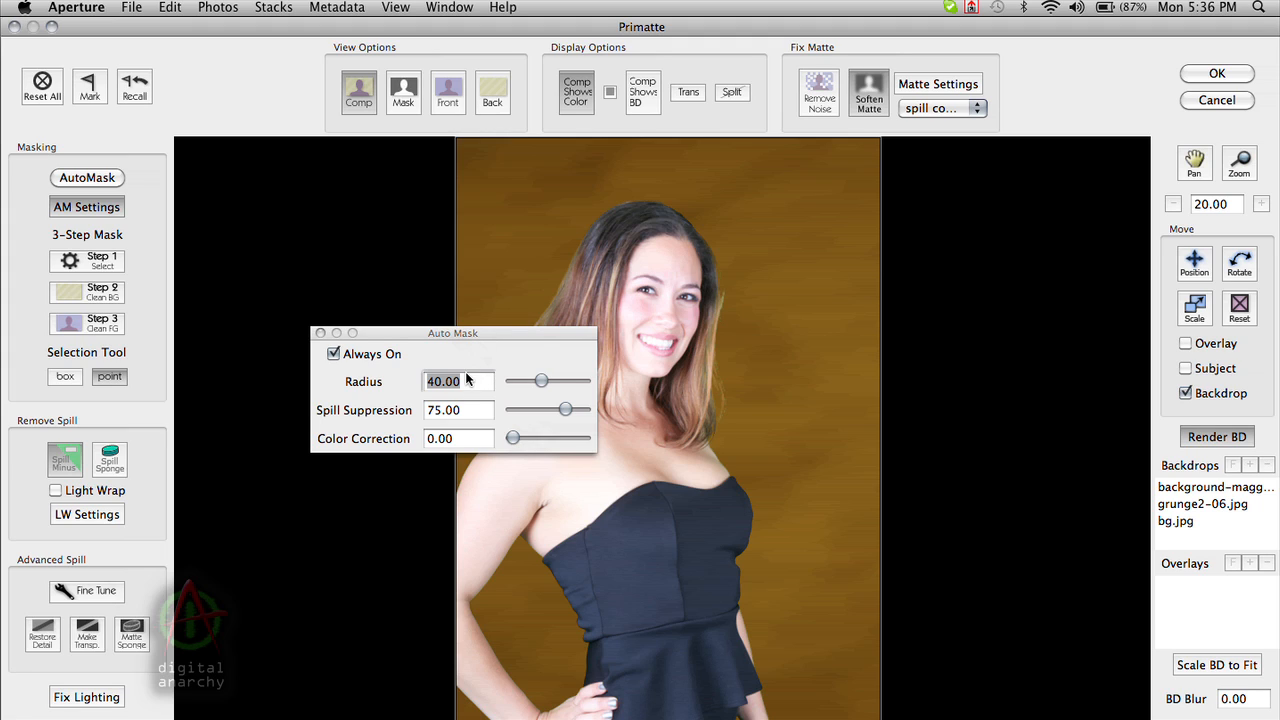
click(321, 334)
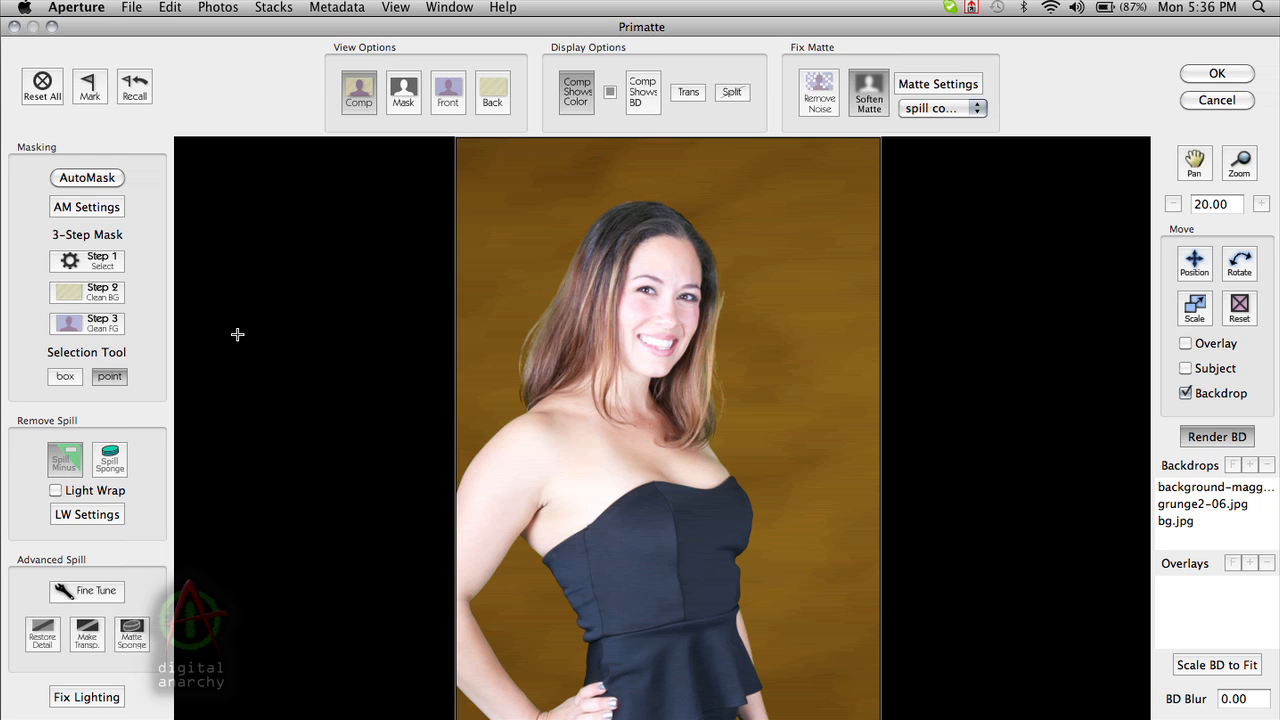
Switch AutoMask's Always On option off and on again, and close its settings.
click(94, 208)
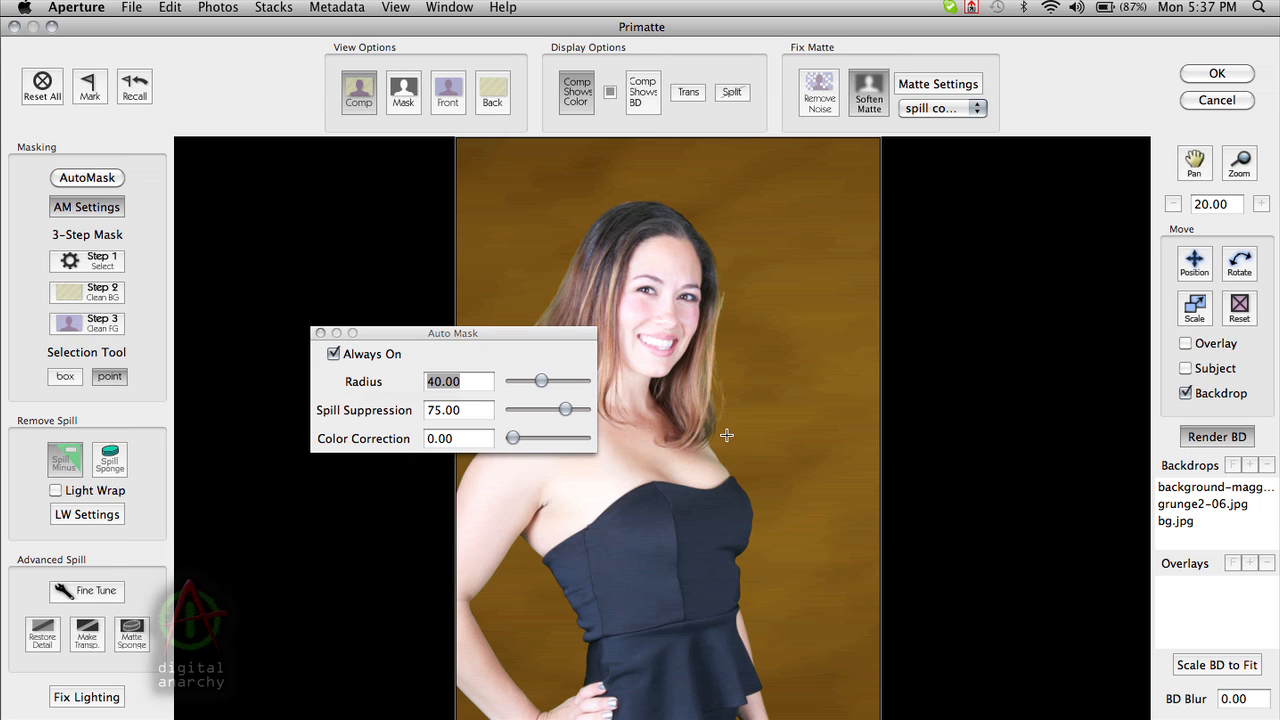
click(1174, 204)
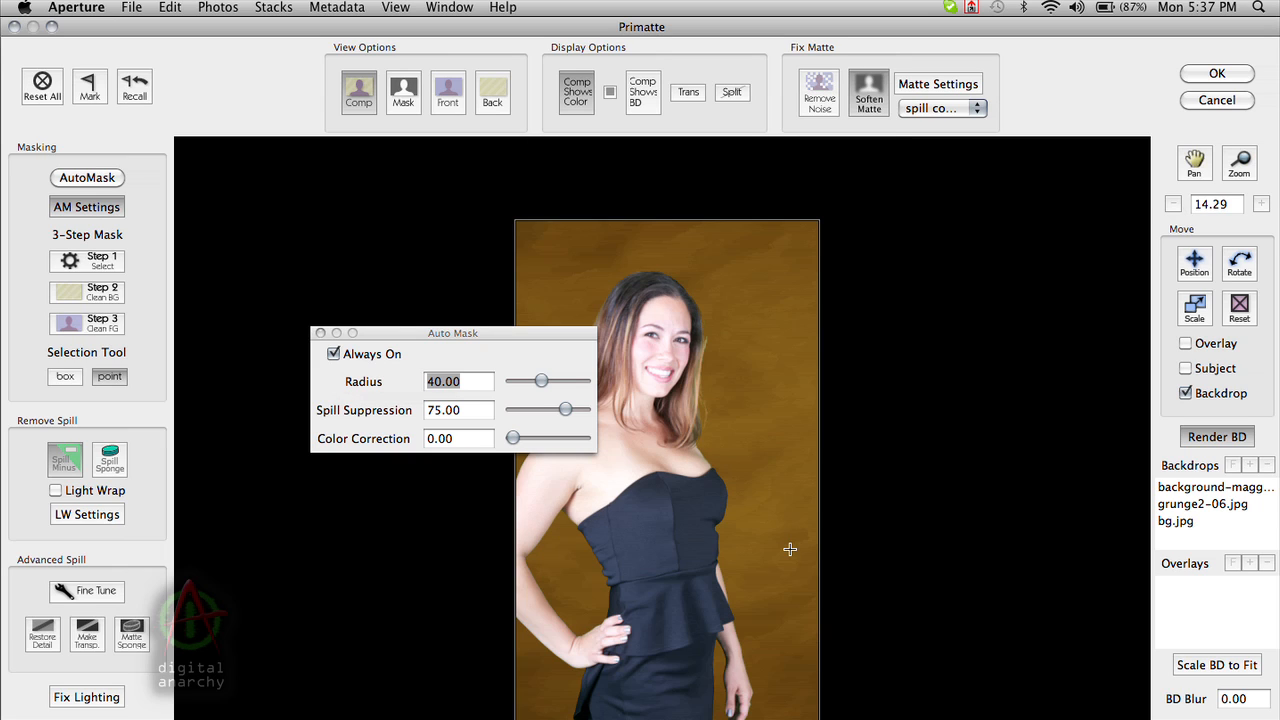
drag(778, 463, 773, 524)
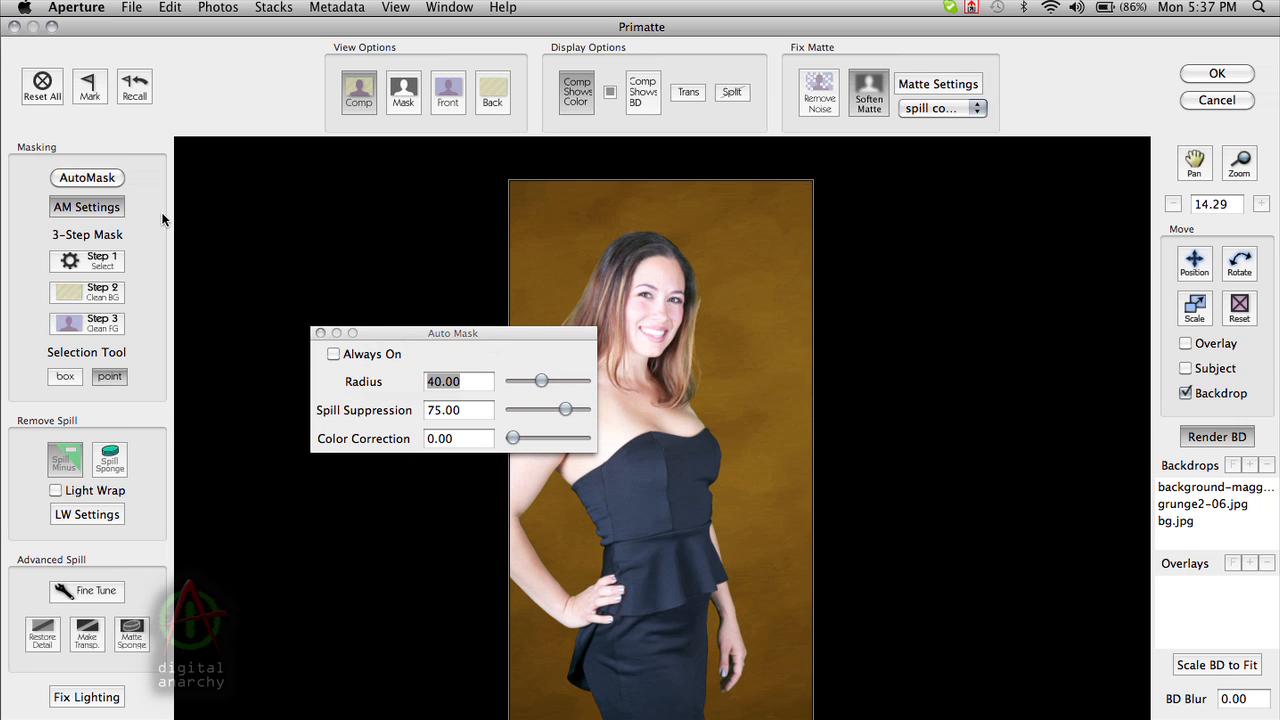
click(340, 357)
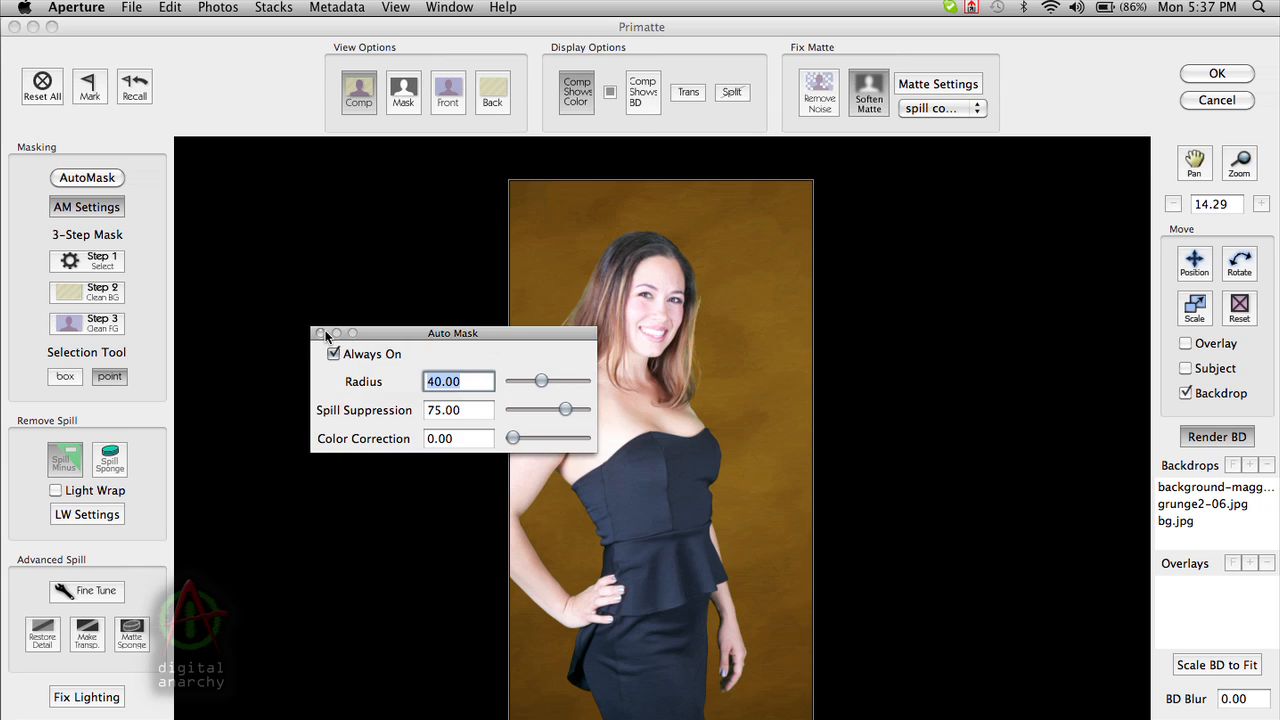
click(320, 334)
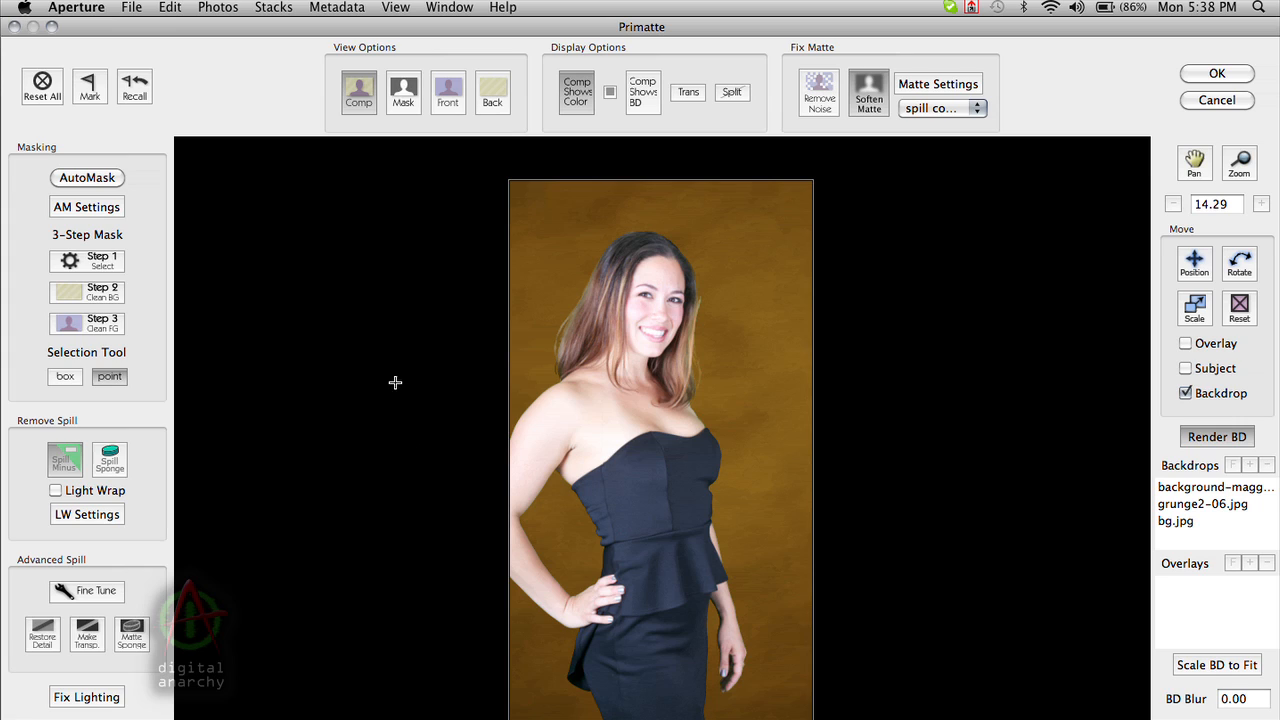
Open the matte settings and set Soften Matte to 11.00 and Shrink Matte to 16.00 with In Only enabled.
click(869, 92)
click(938, 84)
drag(388, 325, 388, 321)
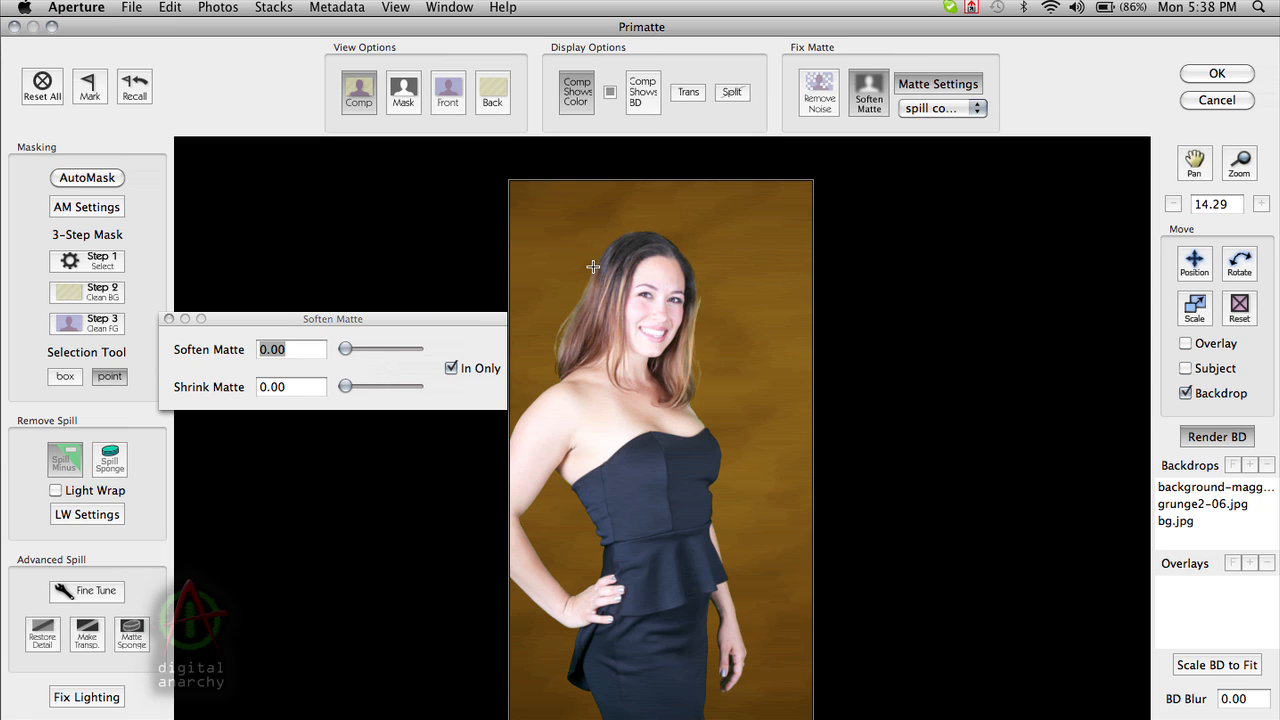
drag(350, 350, 358, 386)
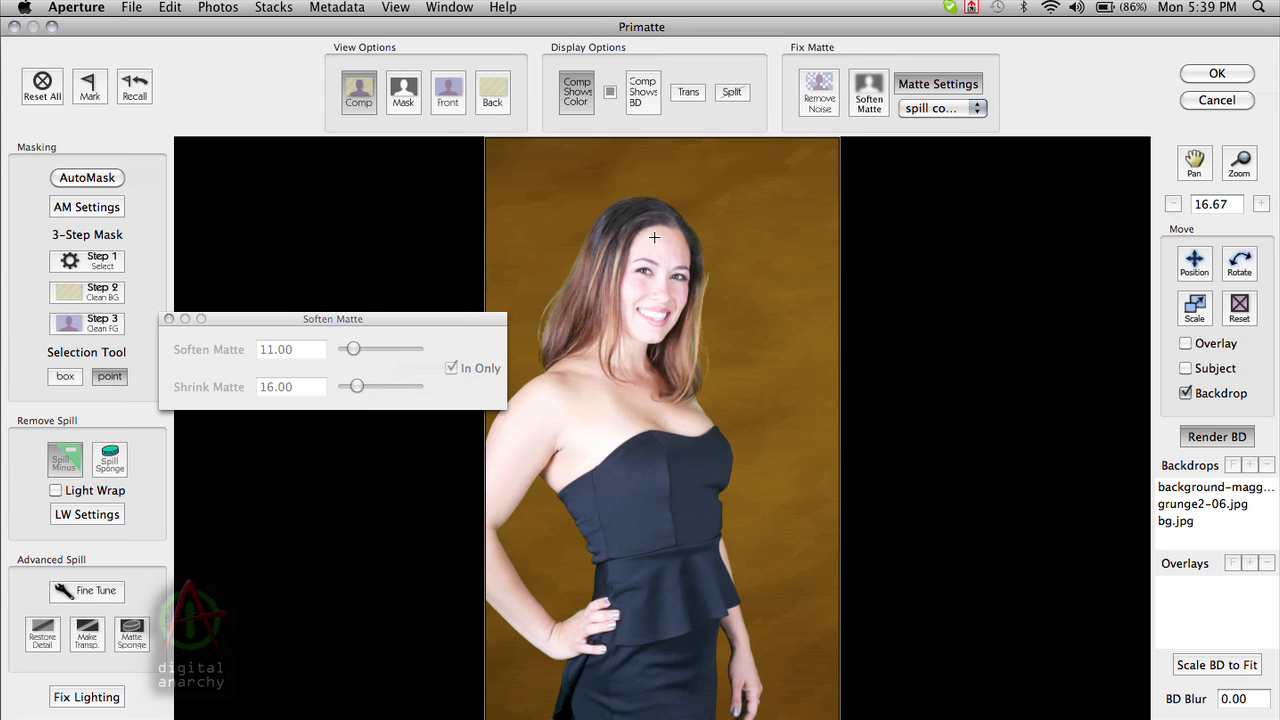
Compare the subject's edges with and without Soften Matte, leave it off, and close its settings.
click(865, 90)
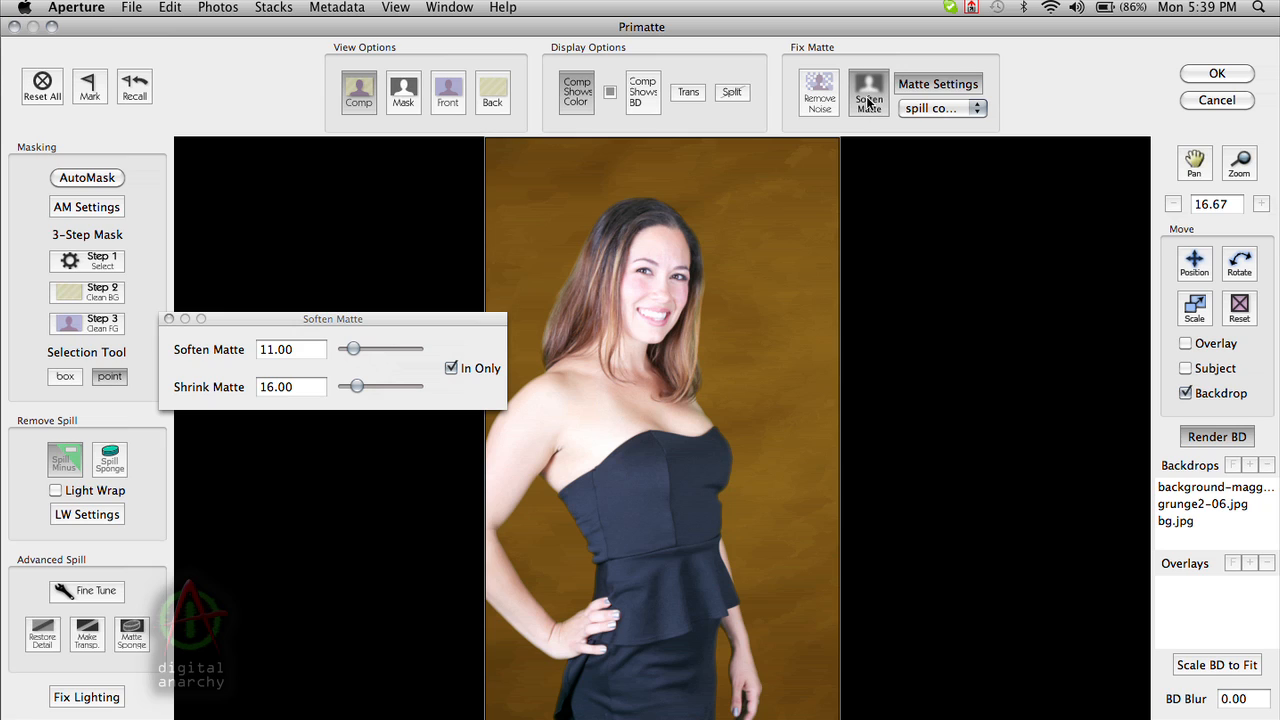
click(873, 97)
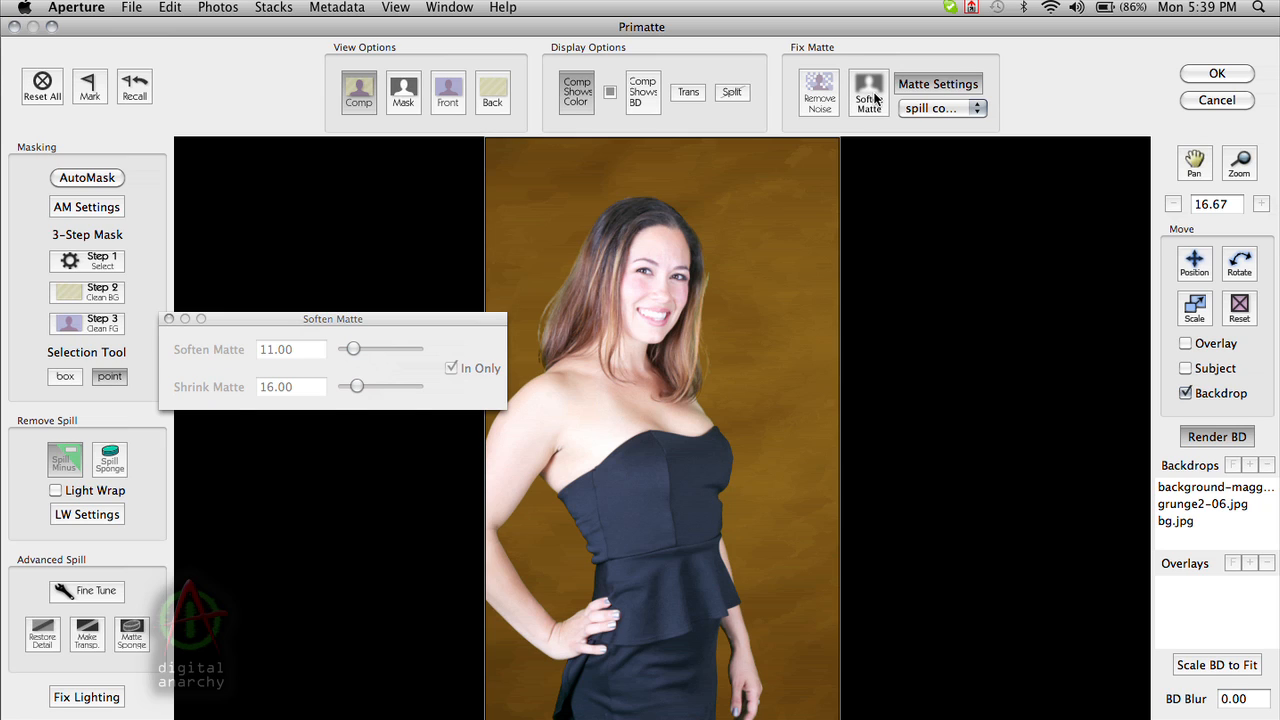
click(873, 97)
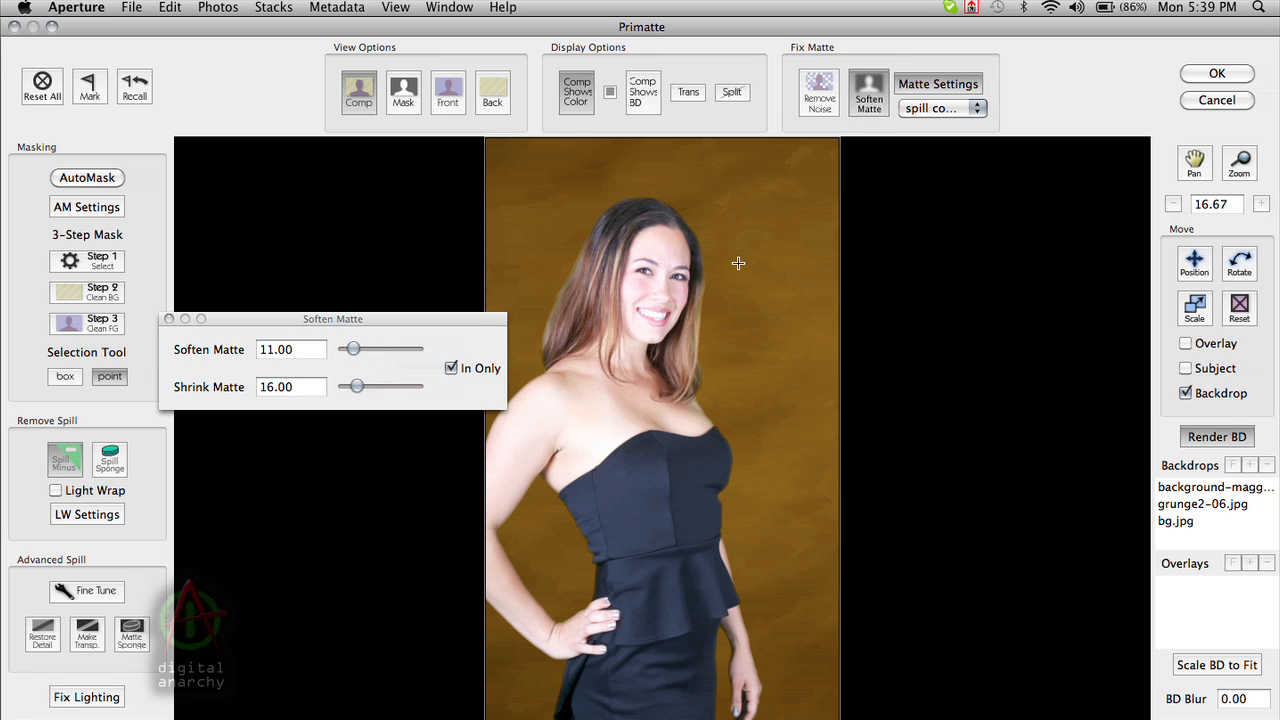
click(882, 93)
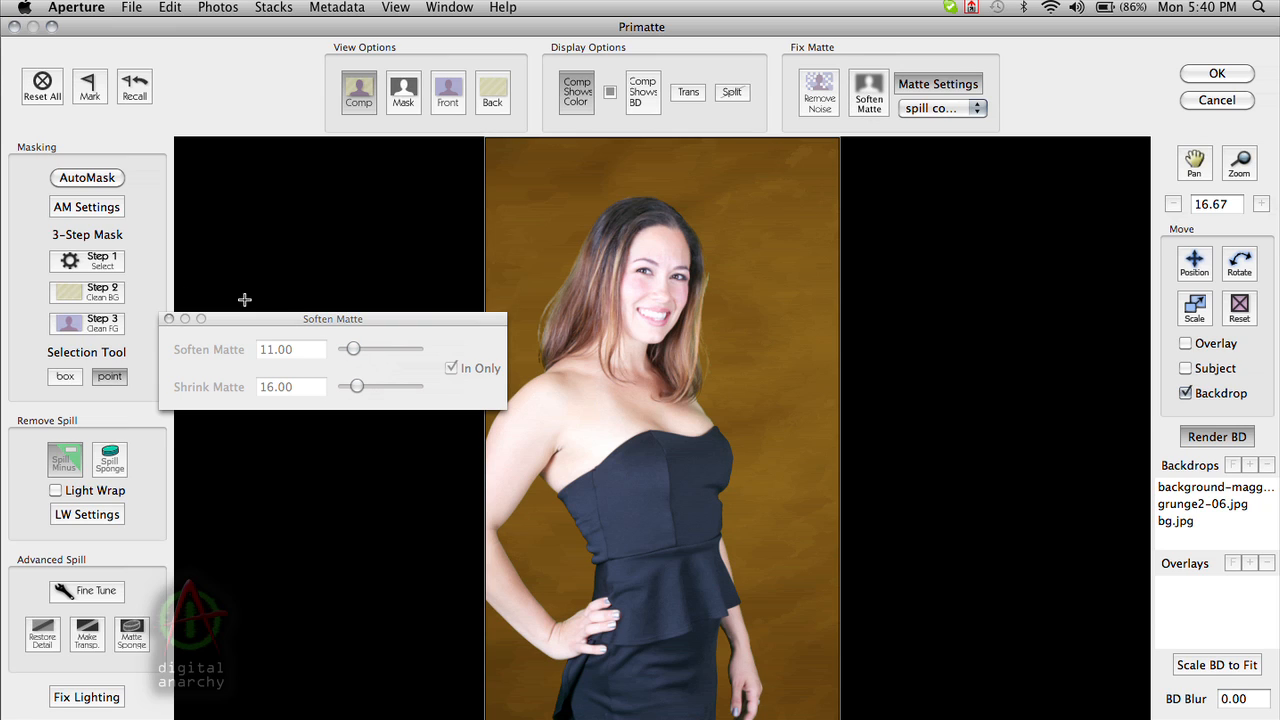
click(169, 320)
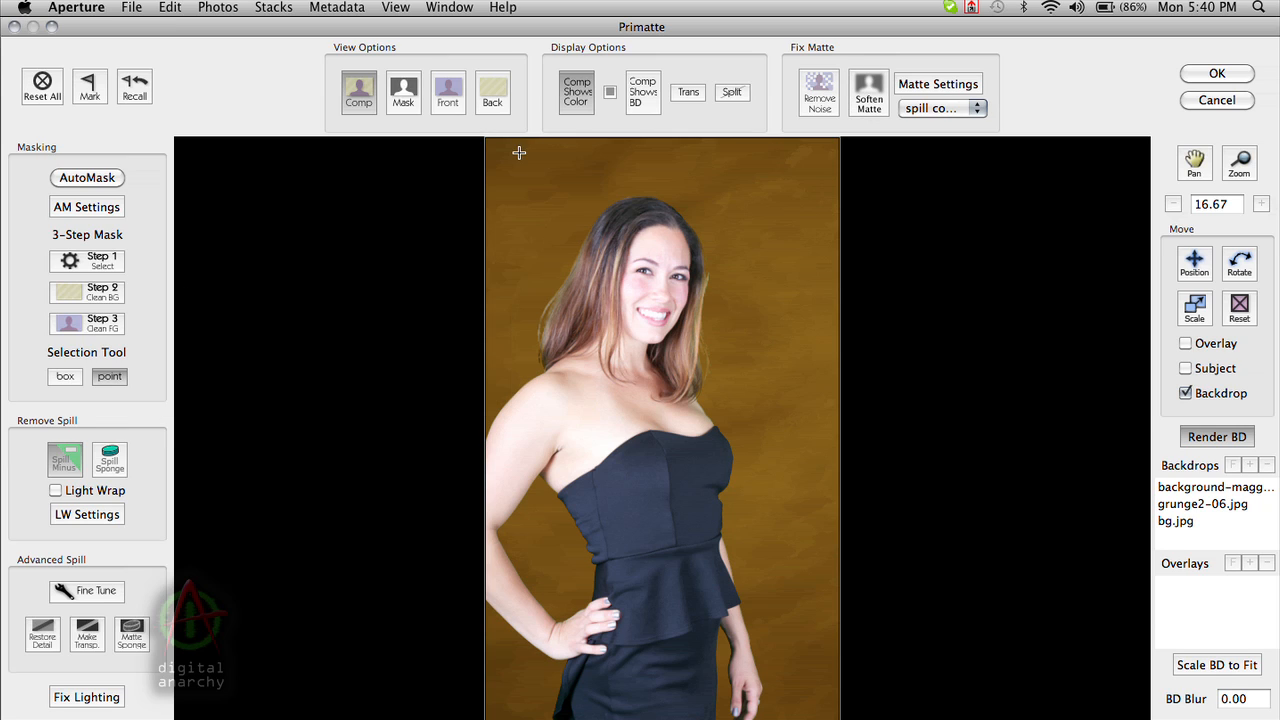
Reset all Primatte settings and check the original green-screen foreground before returning to the composite view.
click(40, 88)
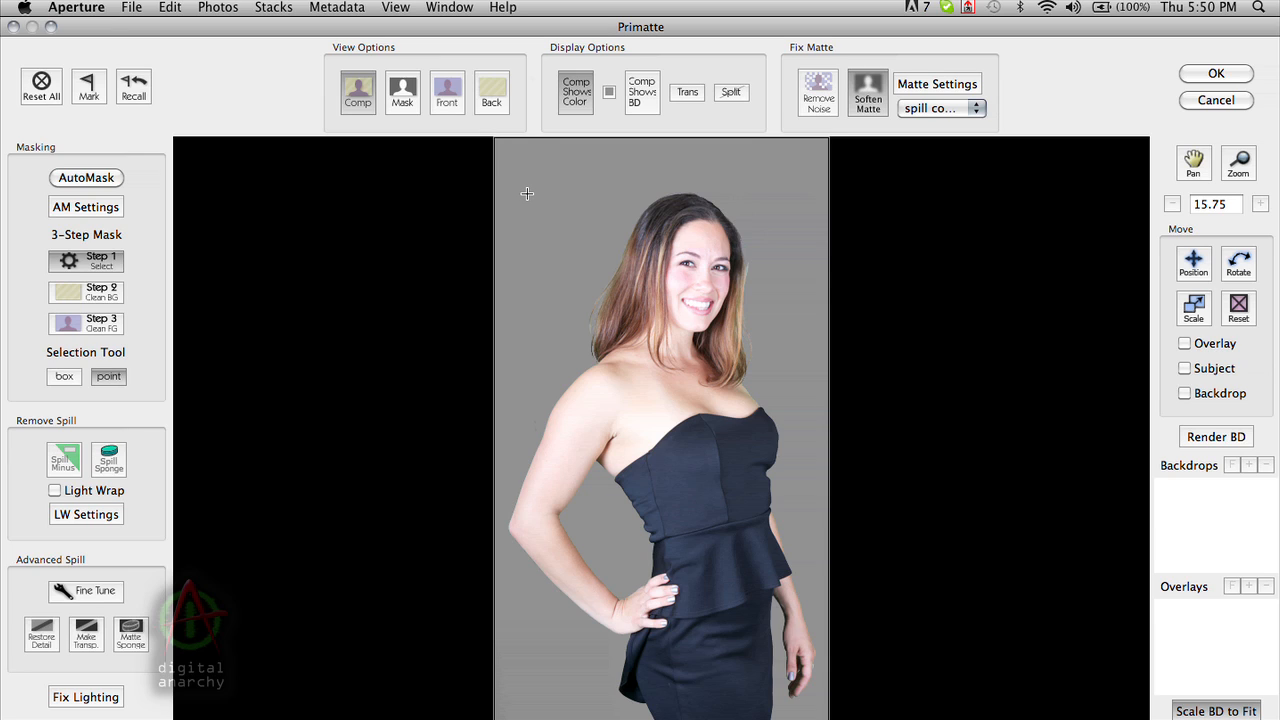
click(448, 102)
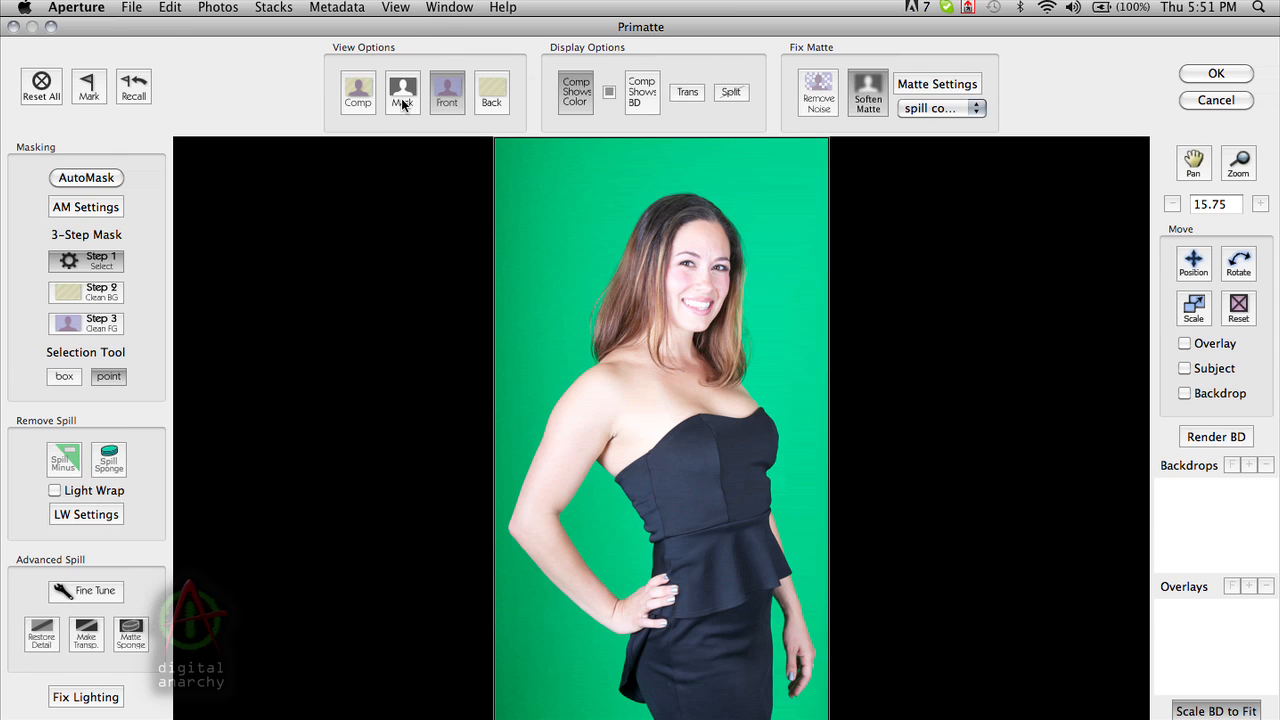
click(369, 102)
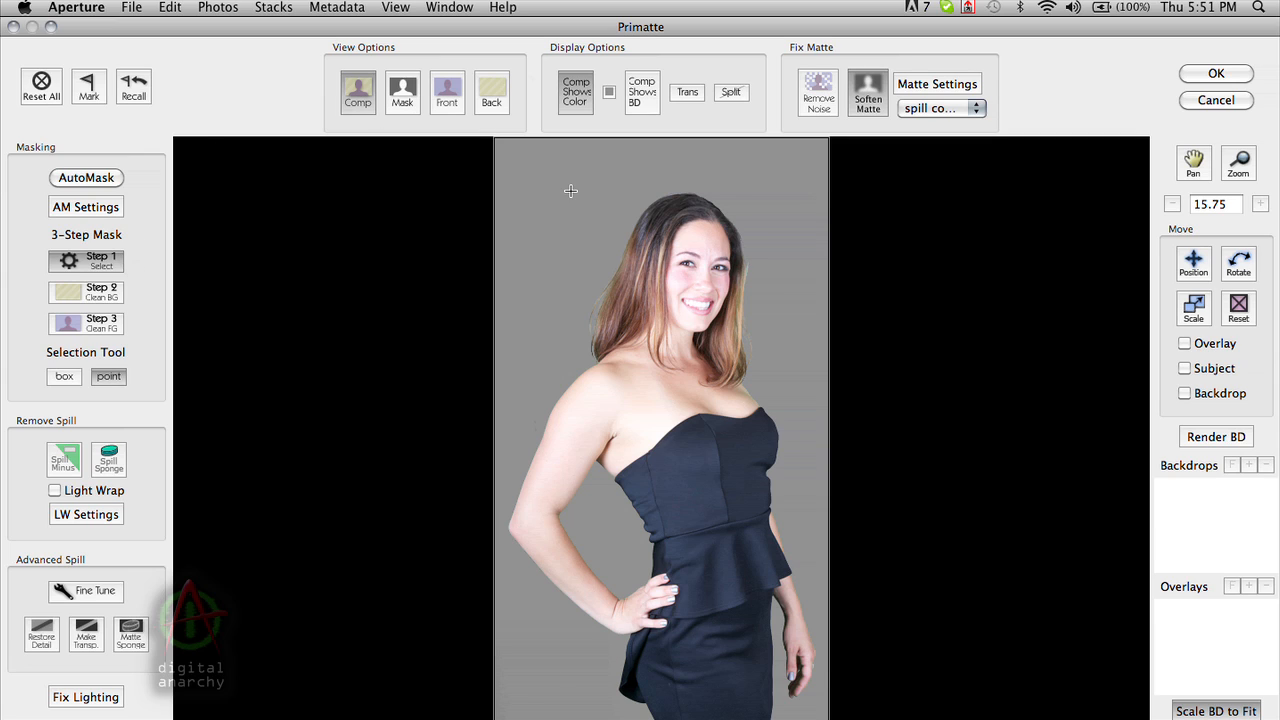
Sample the background beside the subject's head with Step 1 Select and display the mask.
drag(576, 182, 533, 234)
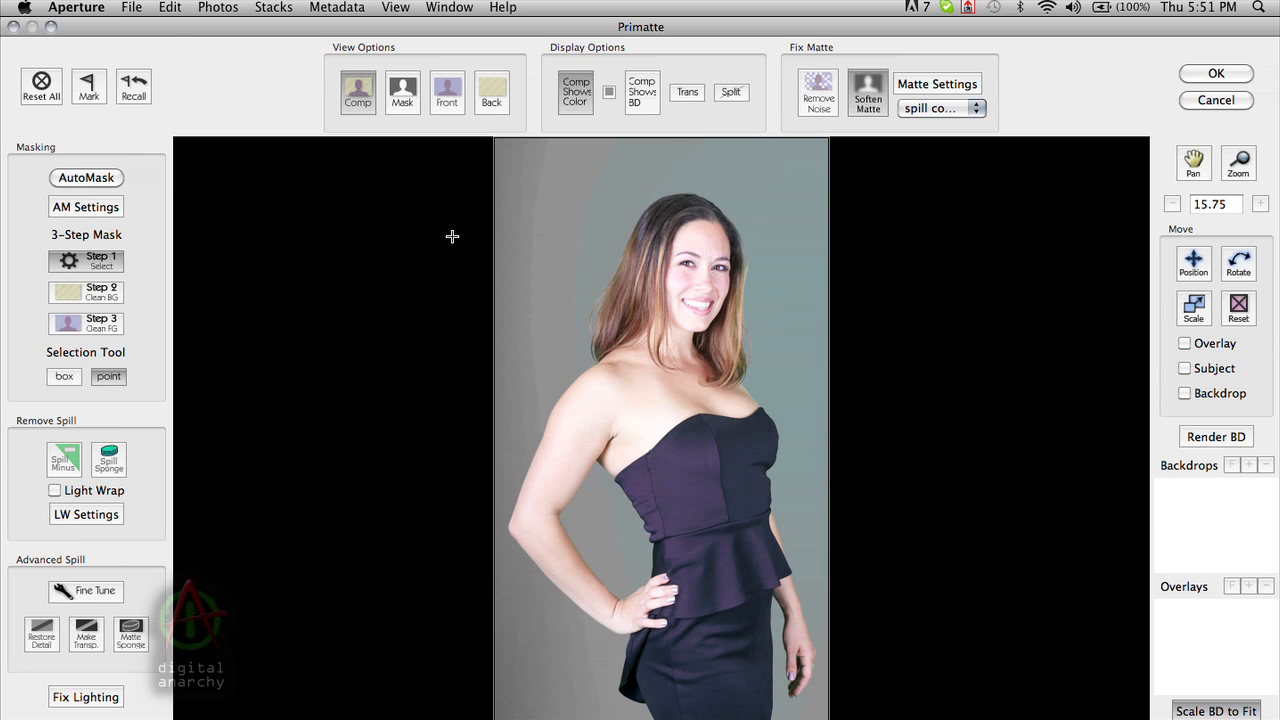
click(403, 93)
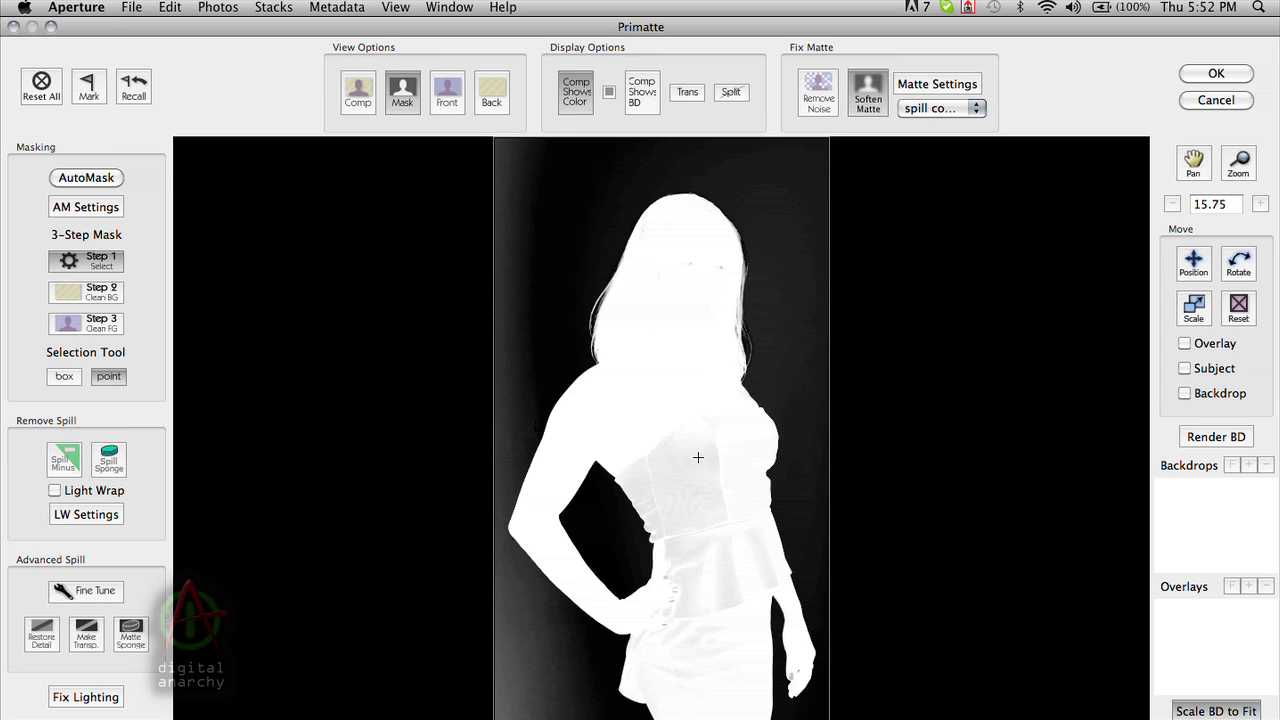
Compare the foreground with its mask, and clean the grey background areas on both sides of the subject with Step 2 Clean BG and box selection.
click(450, 100)
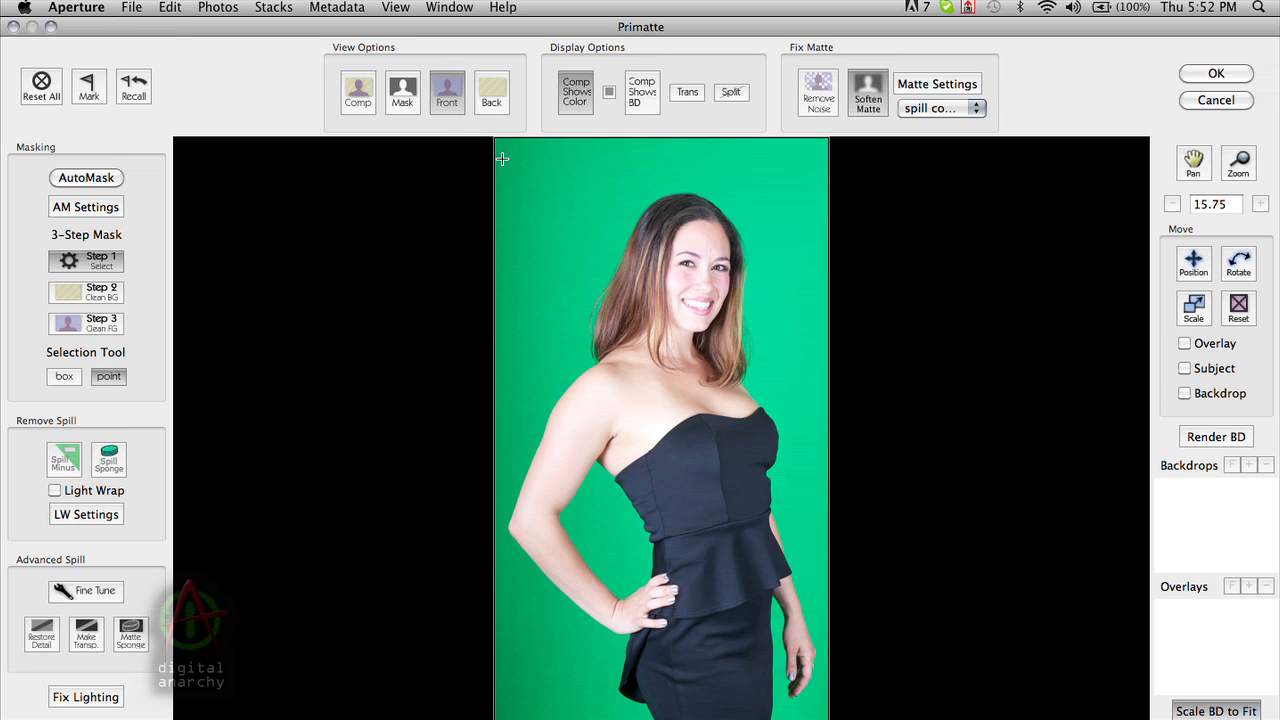
click(404, 96)
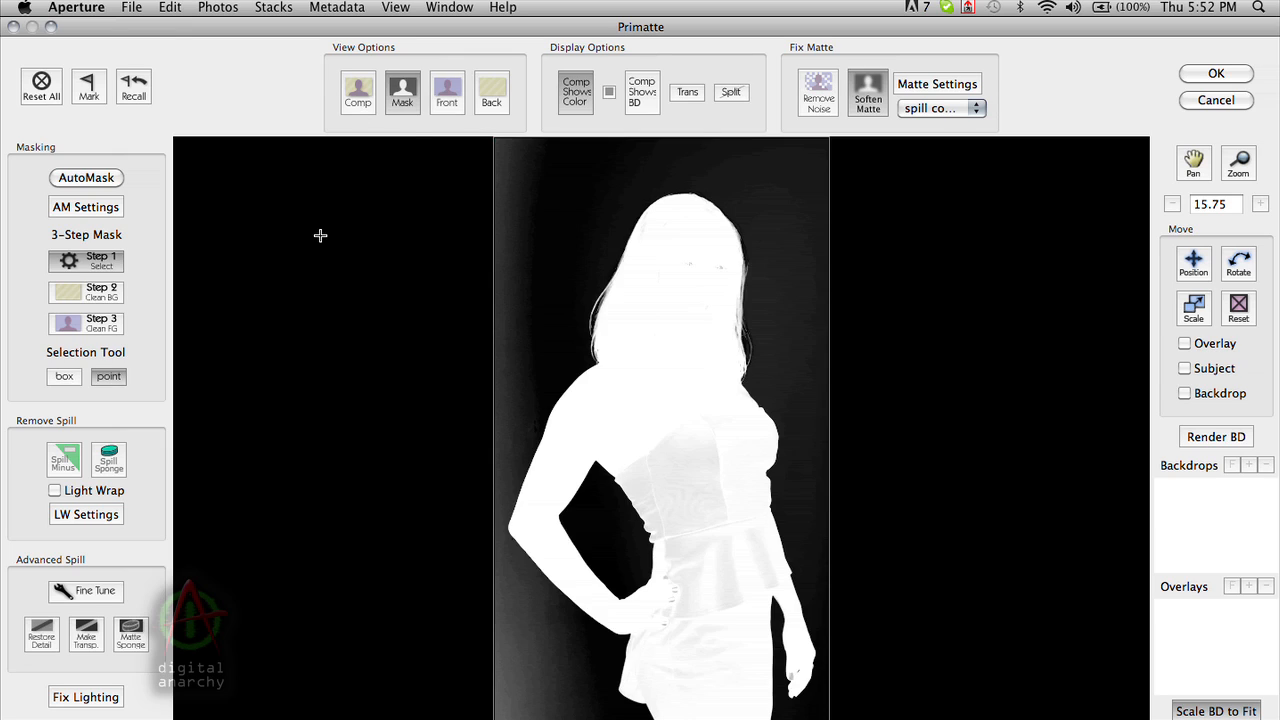
click(104, 296)
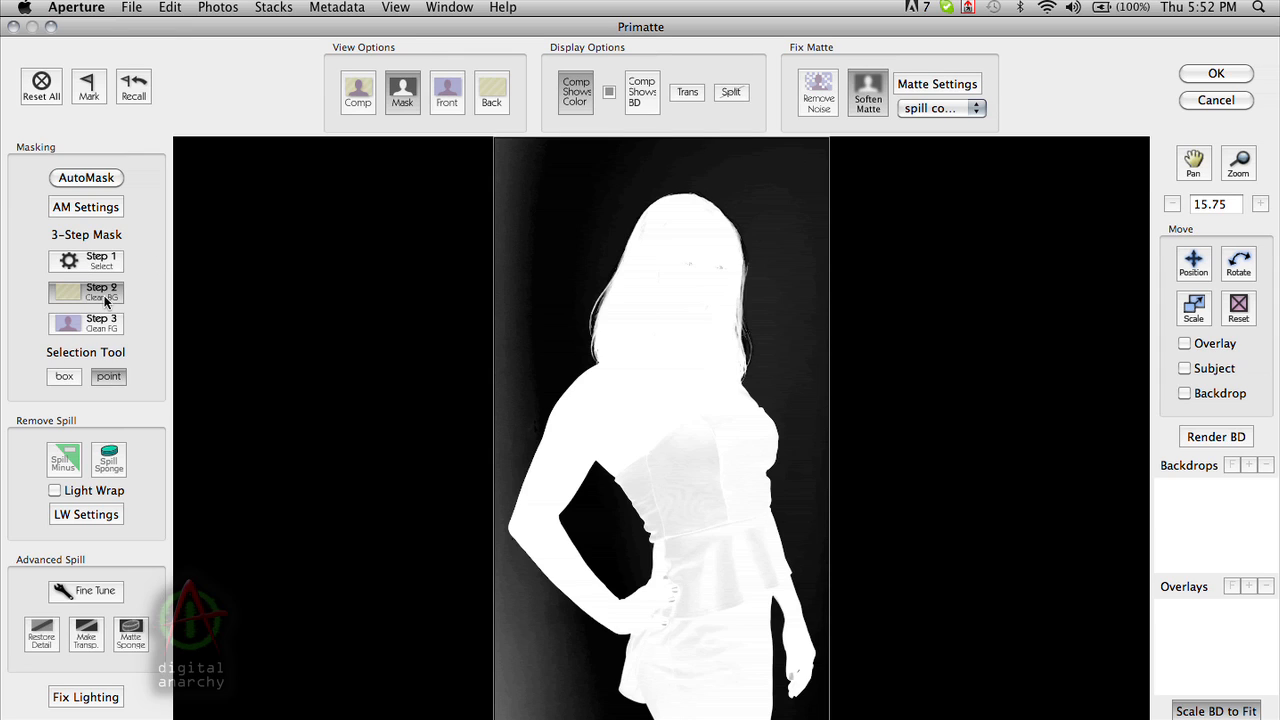
click(65, 377)
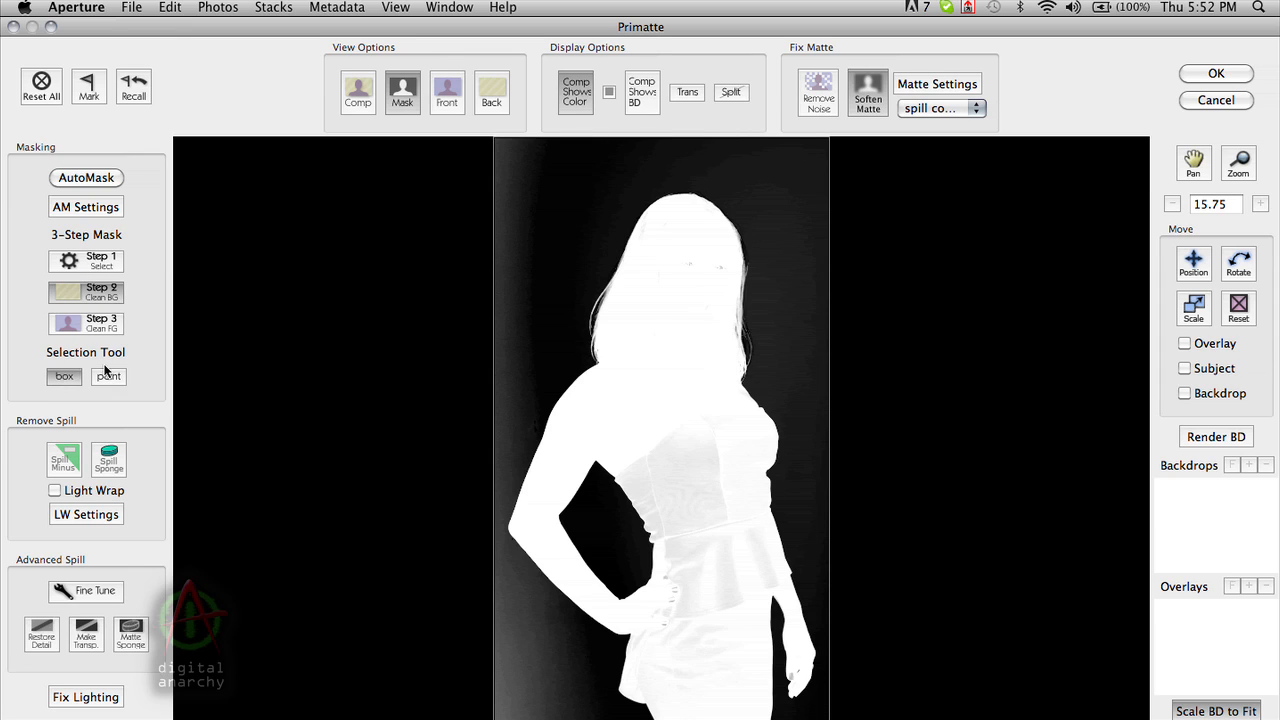
drag(535, 158, 465, 311)
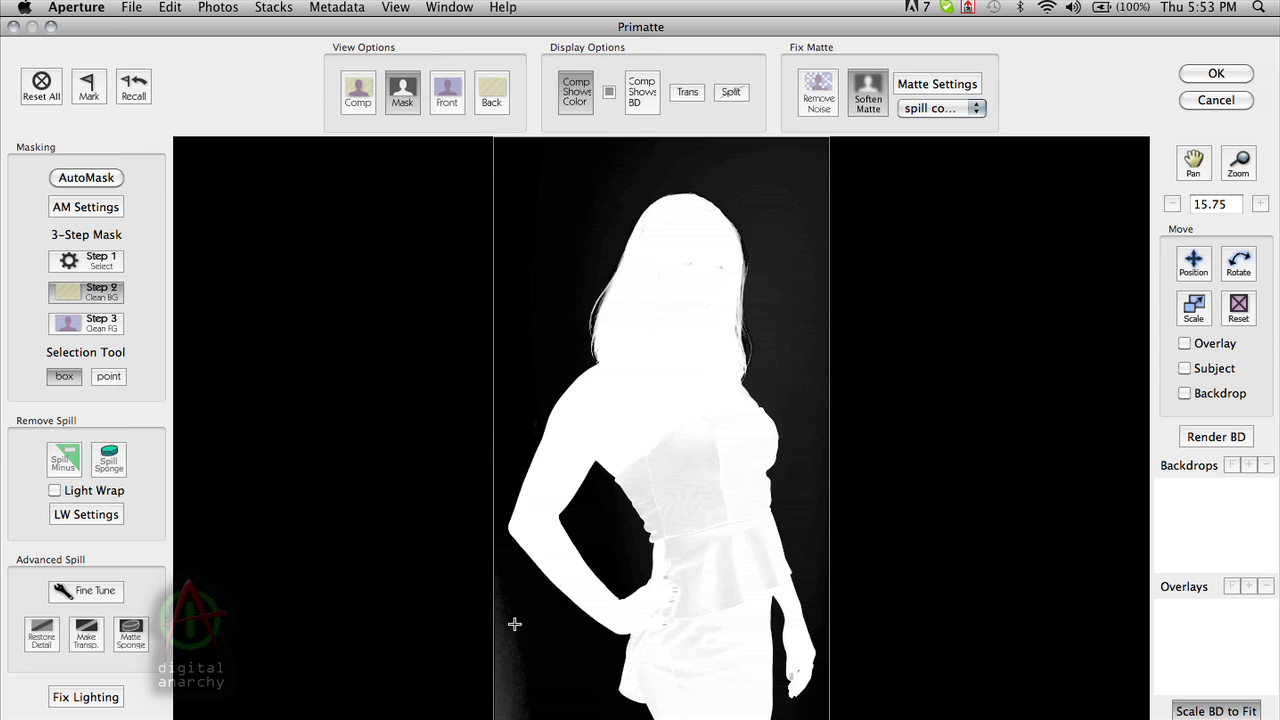
drag(514, 624, 457, 697)
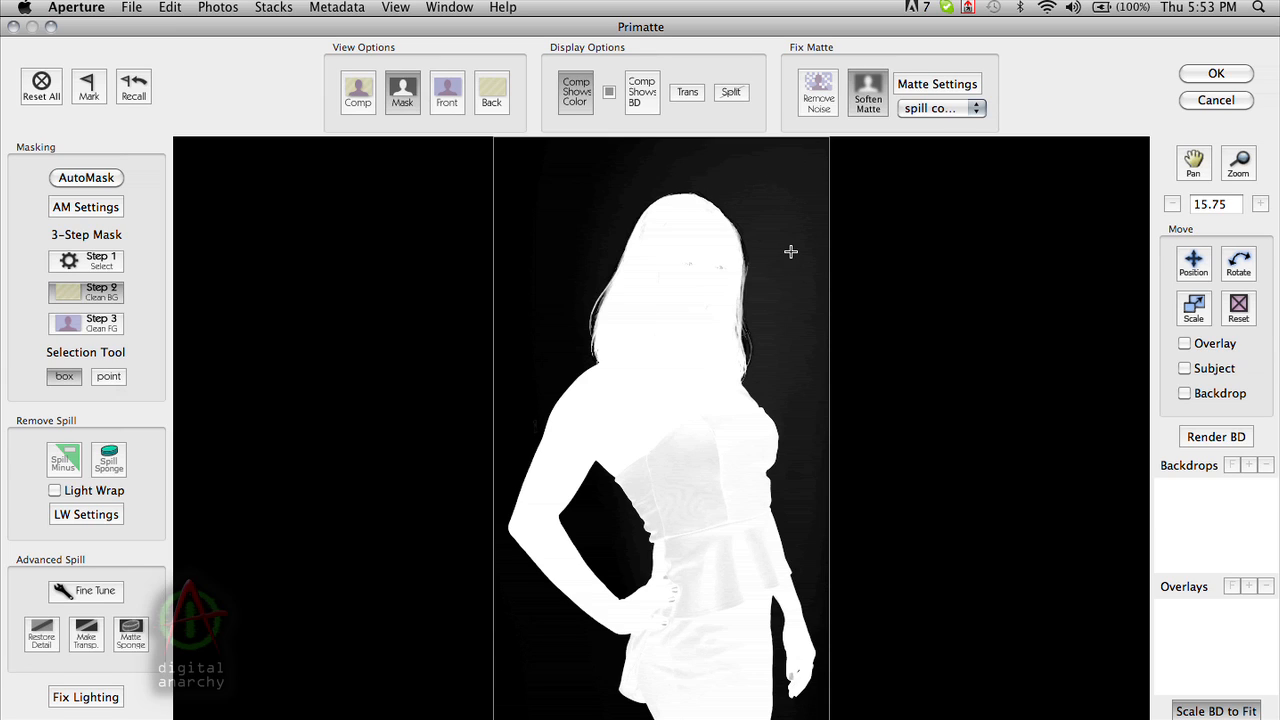
drag(770, 191, 798, 267)
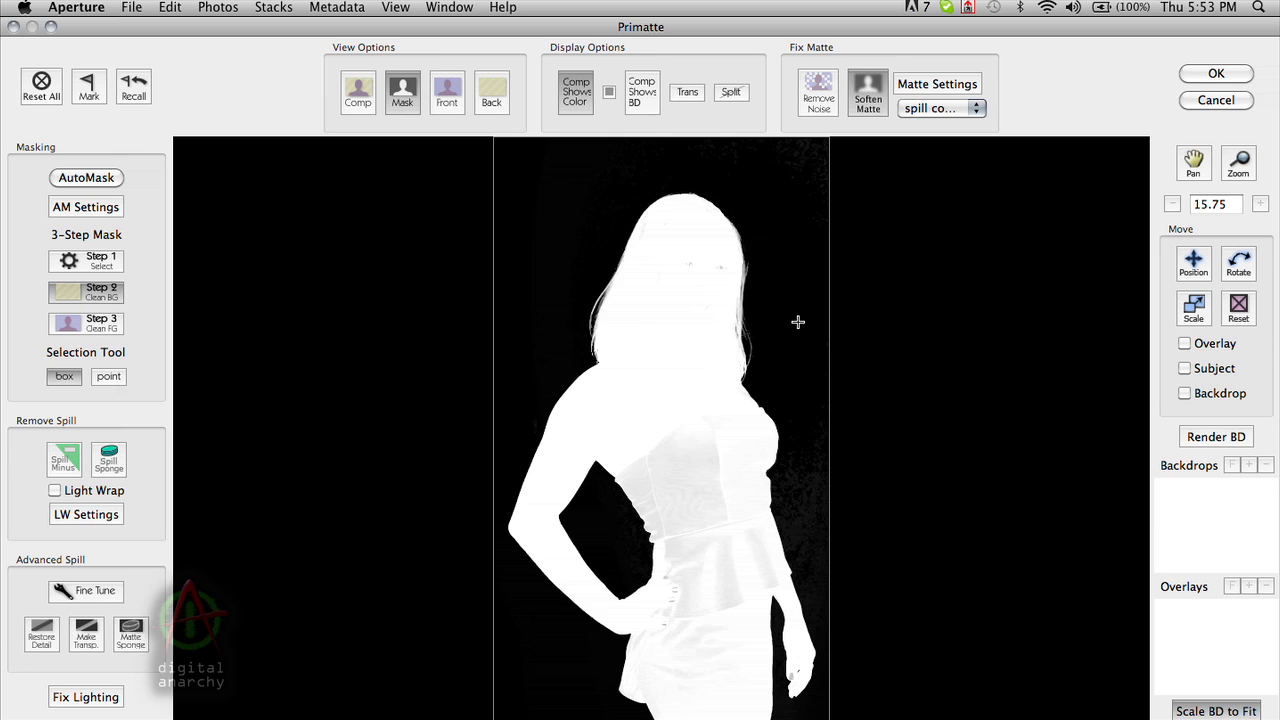
Clean the foreground mask with Step 3 Clean FG by box-sampling the grey specks around the subject's eyes.
click(96, 324)
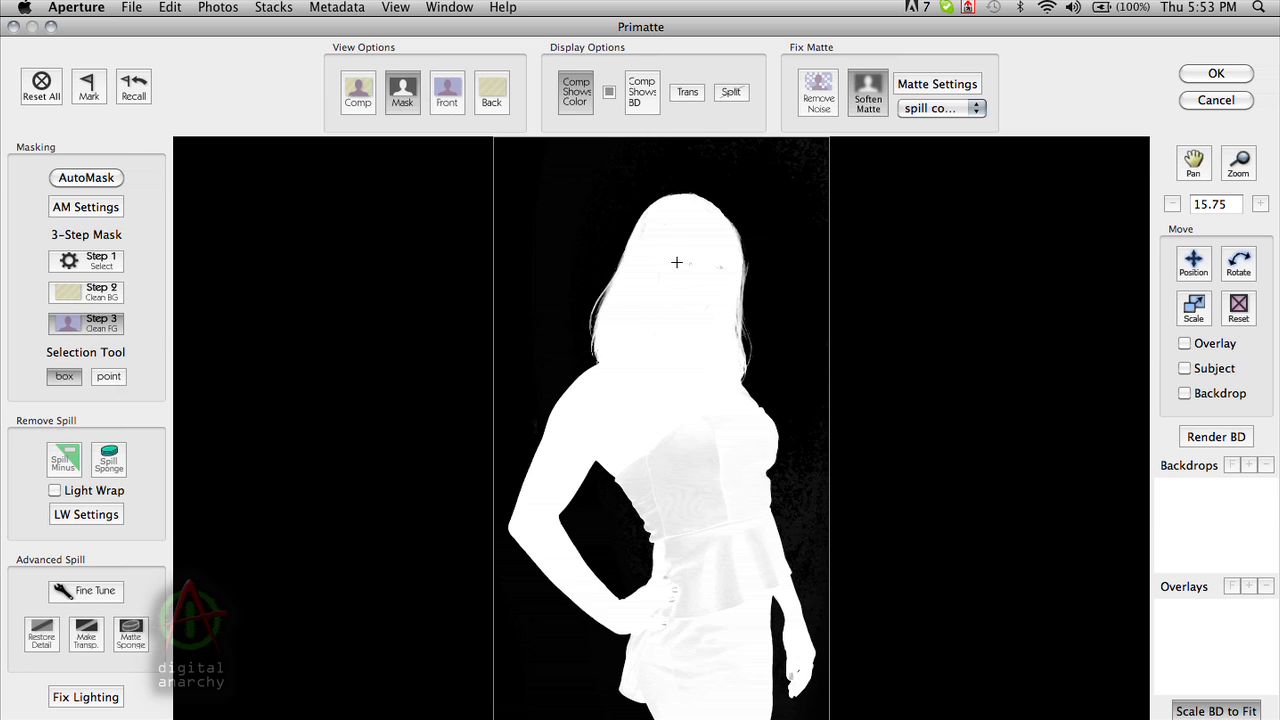
drag(677, 253, 724, 300)
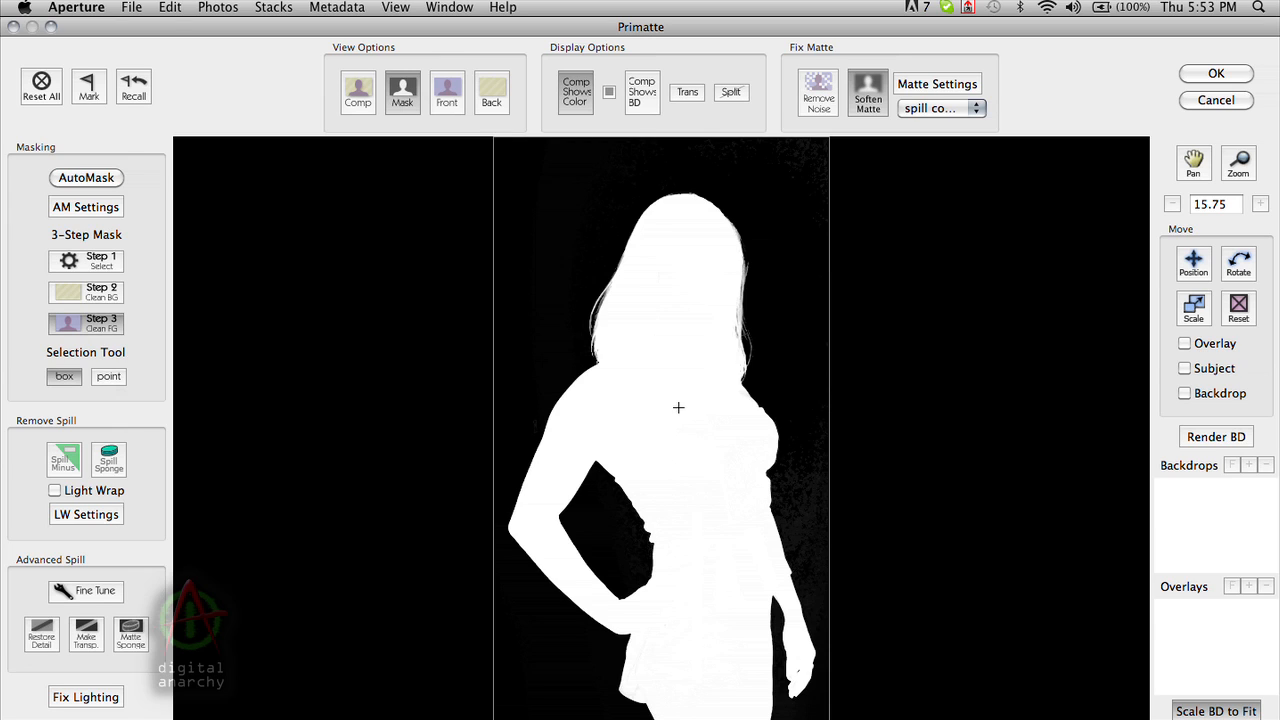
Show the composite and use Spill Minus with point selection to remove green spill around the subject's hair.
click(361, 95)
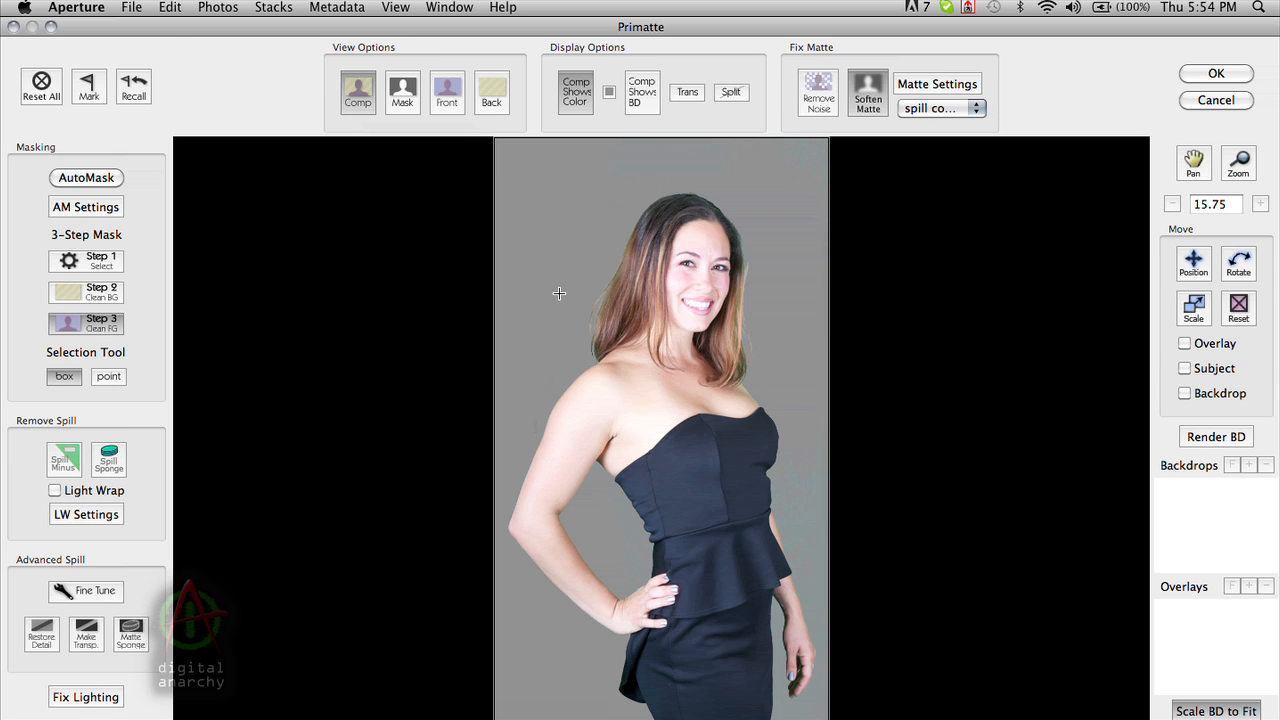
click(71, 453)
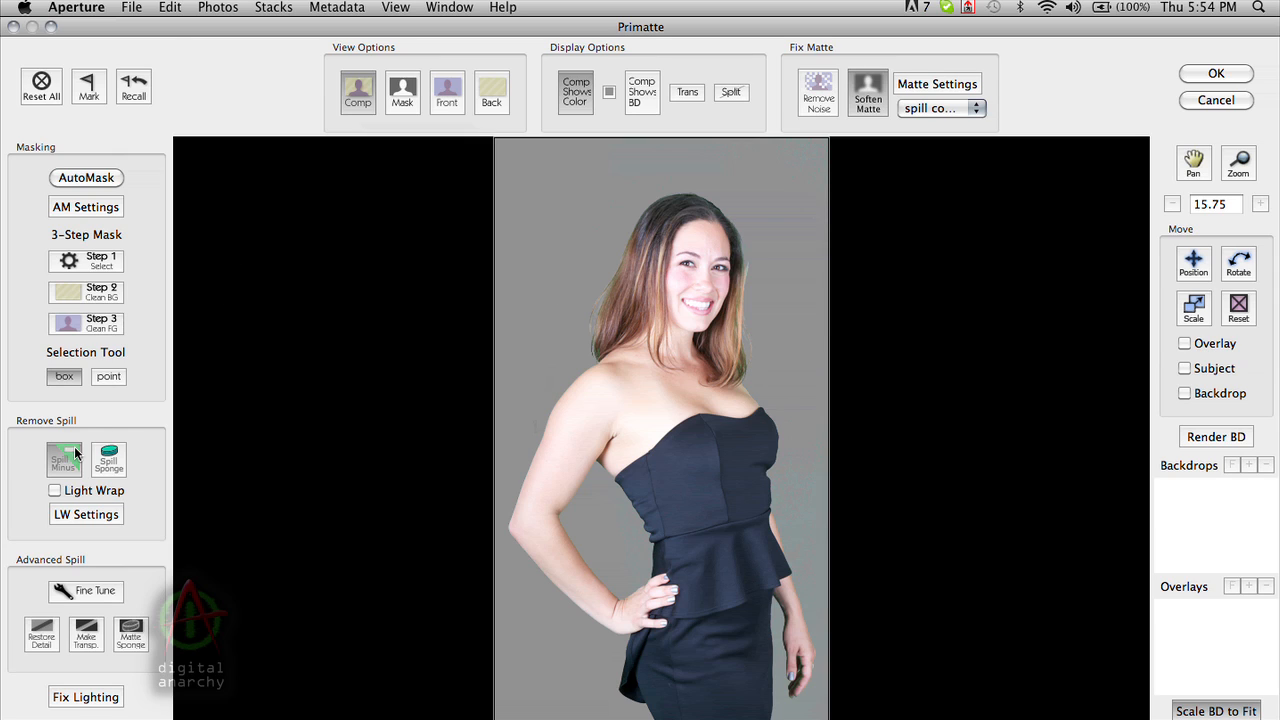
click(109, 378)
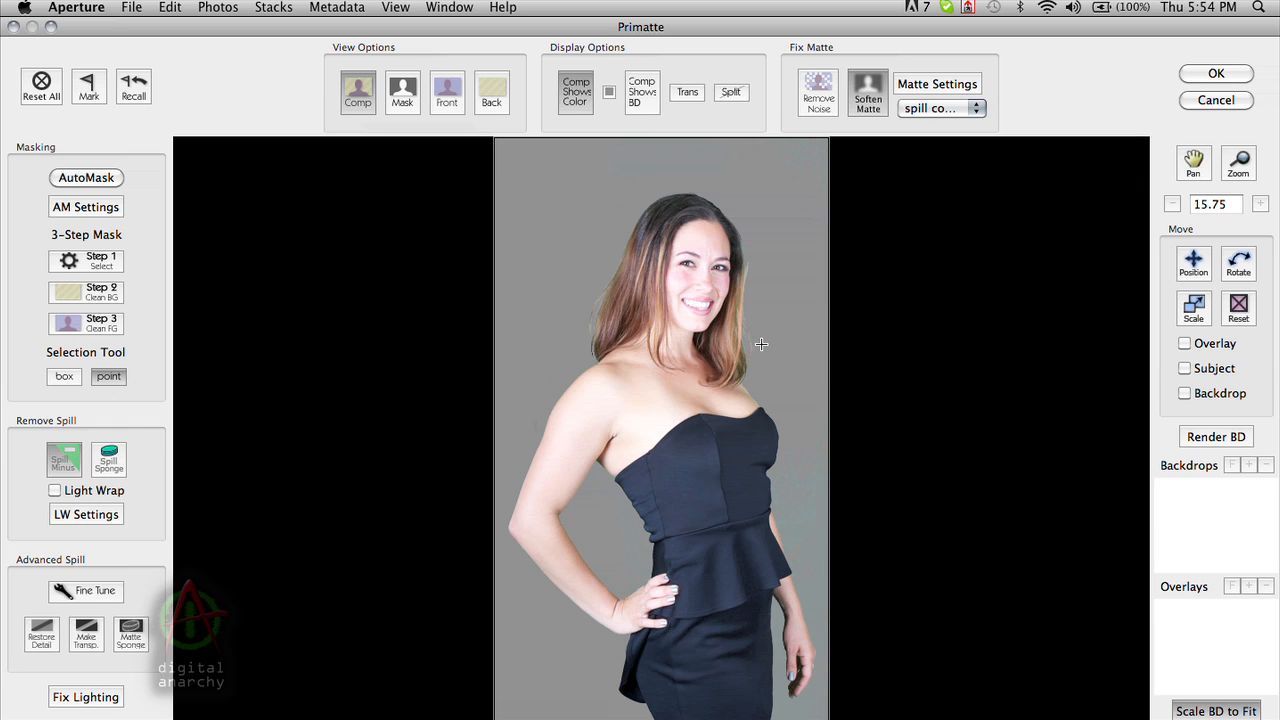
Add bg.jpg as the backdrop and apply the composite, finishing with the original green-screen _MG_5517 selected in the library.
click(1248, 465)
double_click(295, 314)
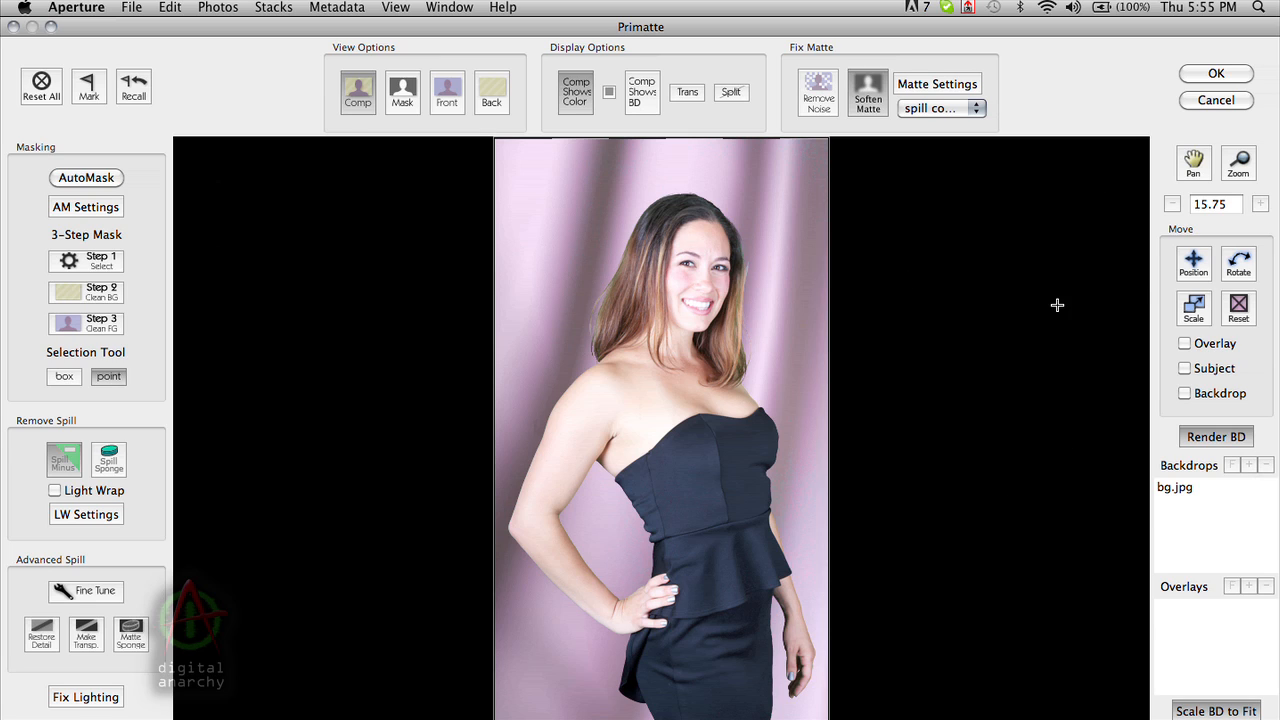
click(1228, 76)
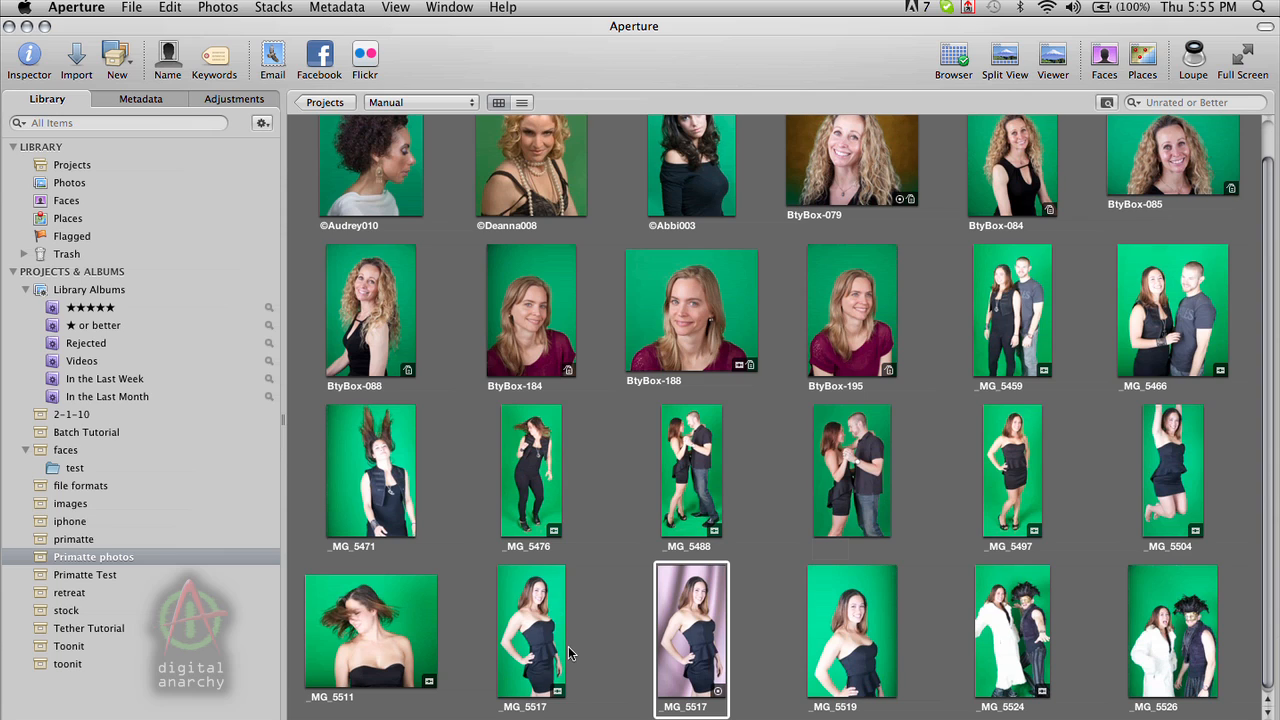
click(545, 592)
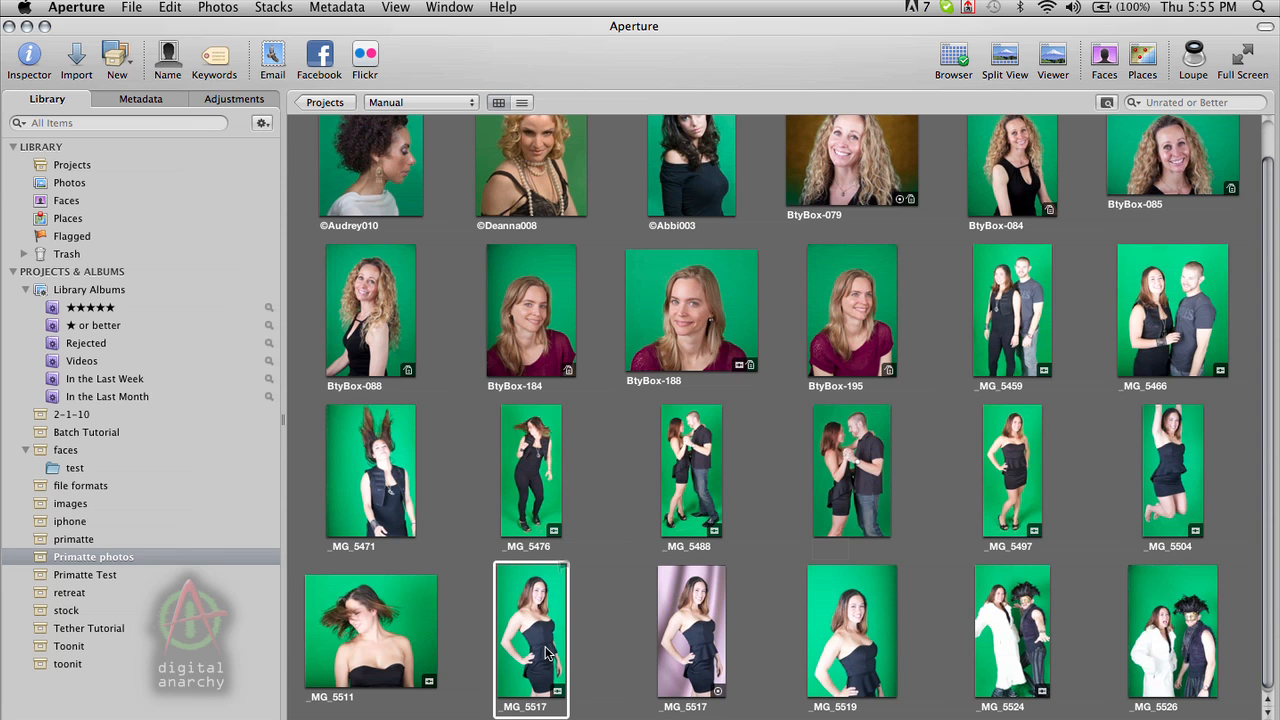